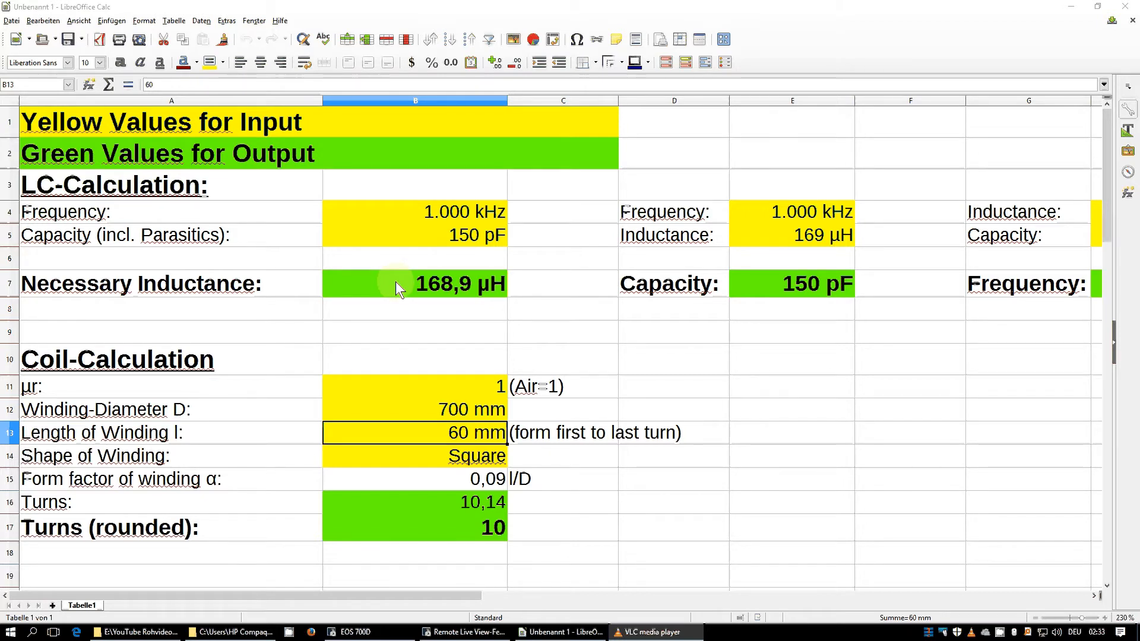
Step: Set the frequency for the necessary-inductance calculation in the LC-Calculation section to 10000 kHz
scroll(432, 366, "down", 4)
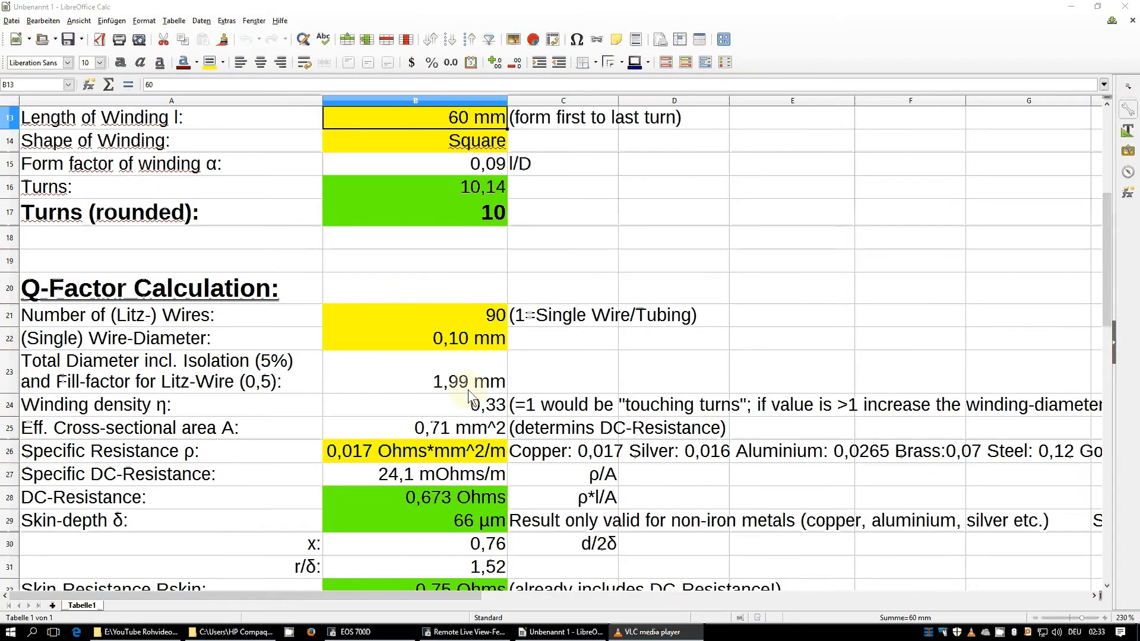
scroll(432, 401, "down", 1)
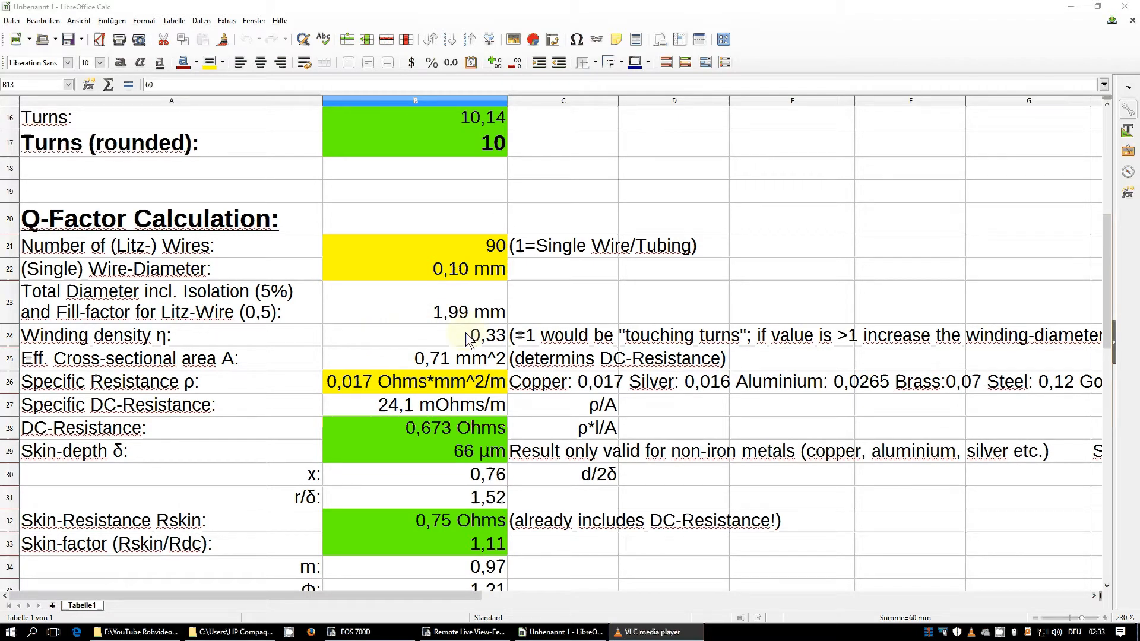
scroll(464, 334, "up", 5)
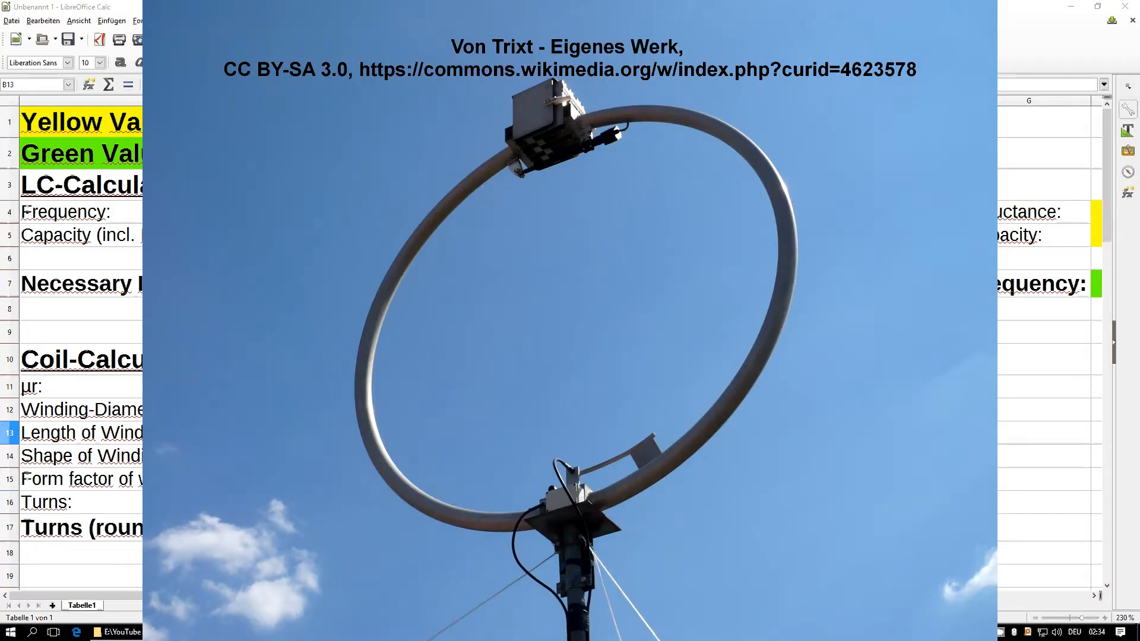
left_click(480, 217)
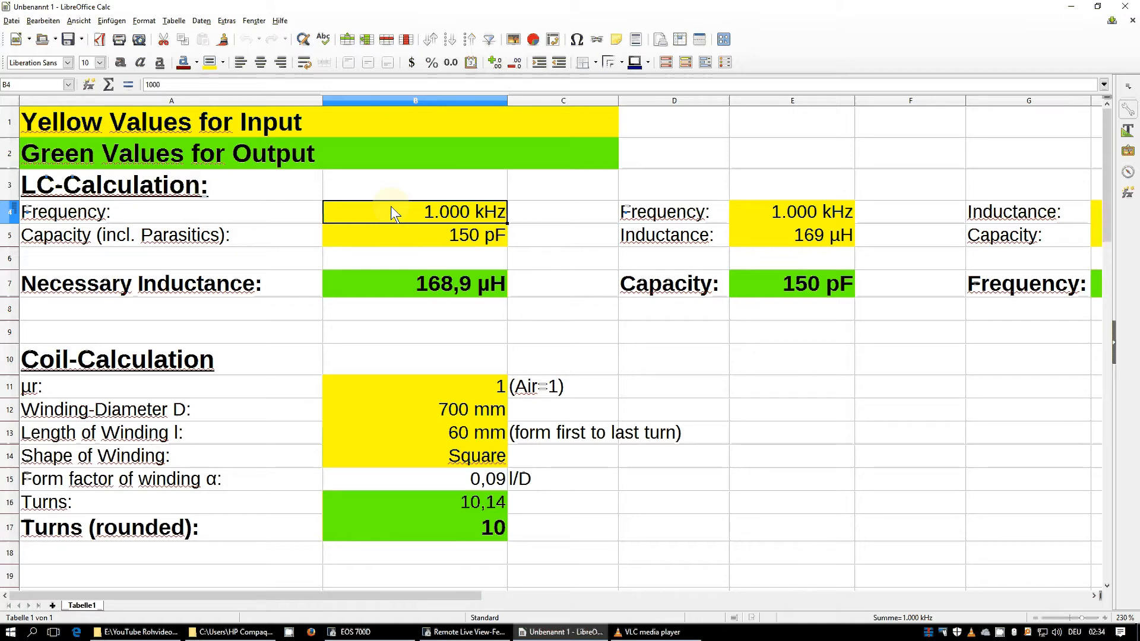
type("1000")
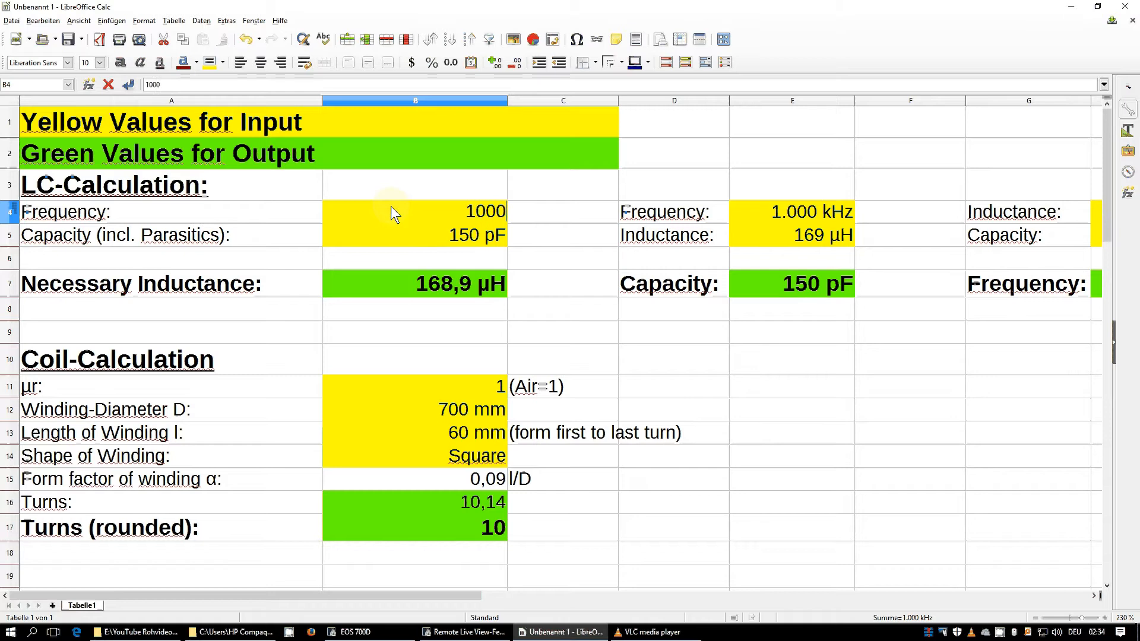
type("0")
key("Return")
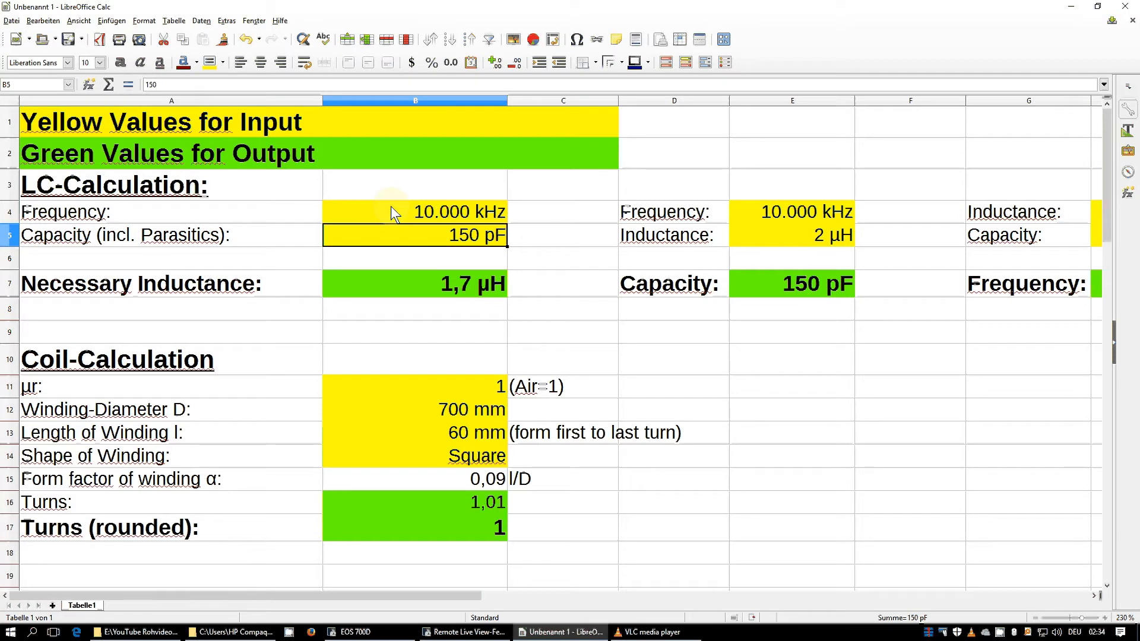
Step: Set the capacity including parasitics for the necessary-inductance calculation to 50 pF
left_click(487, 213)
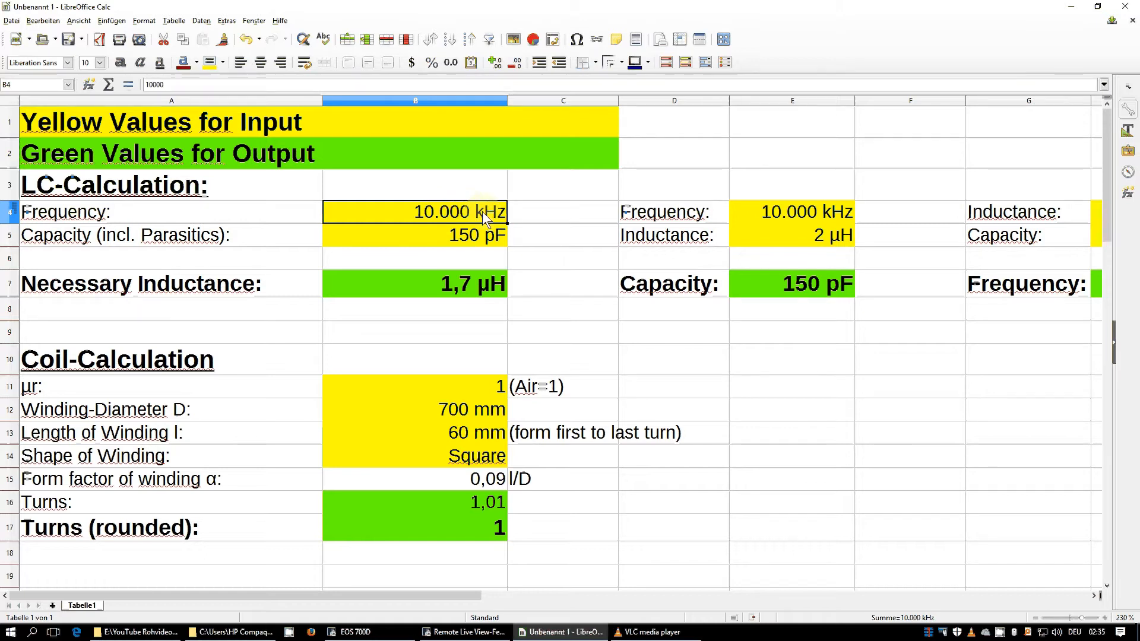
left_click(452, 235)
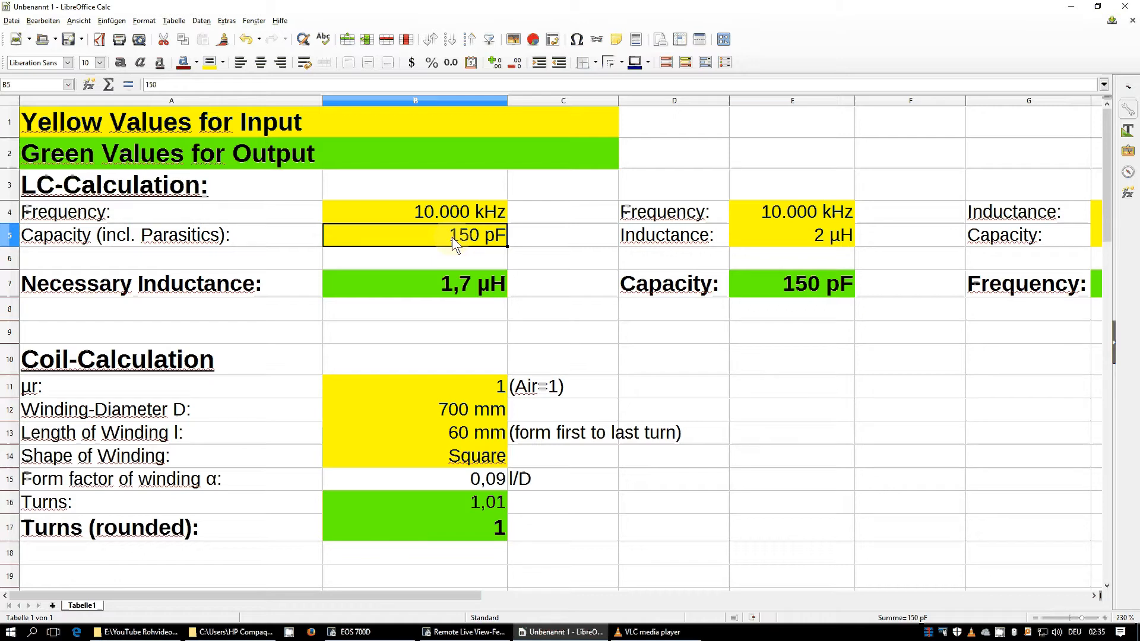
type("50")
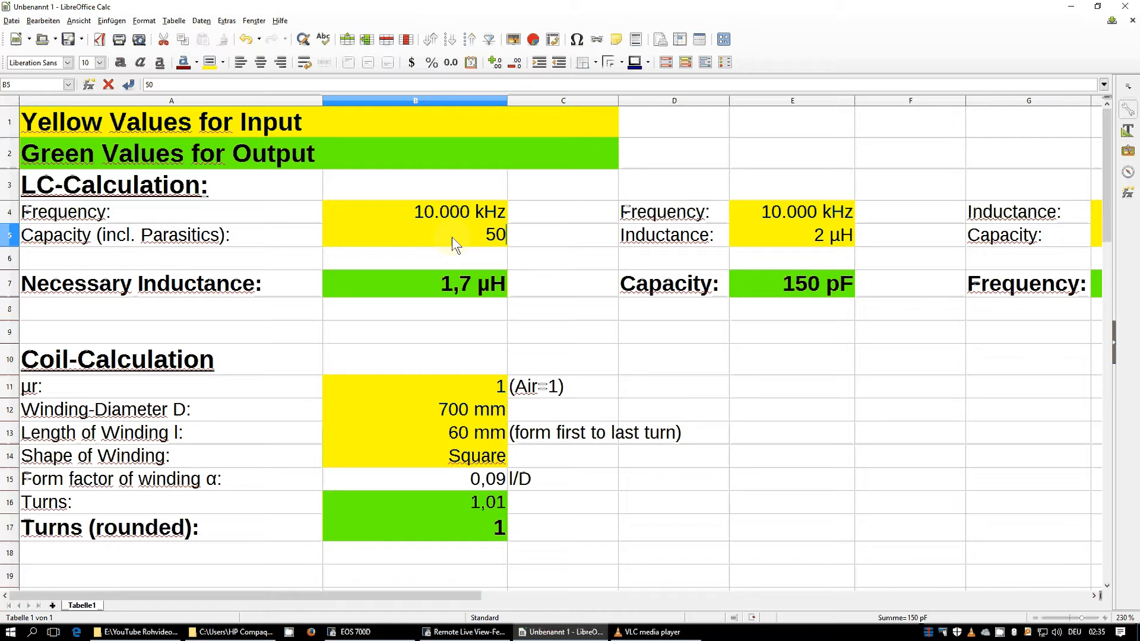
key("Return")
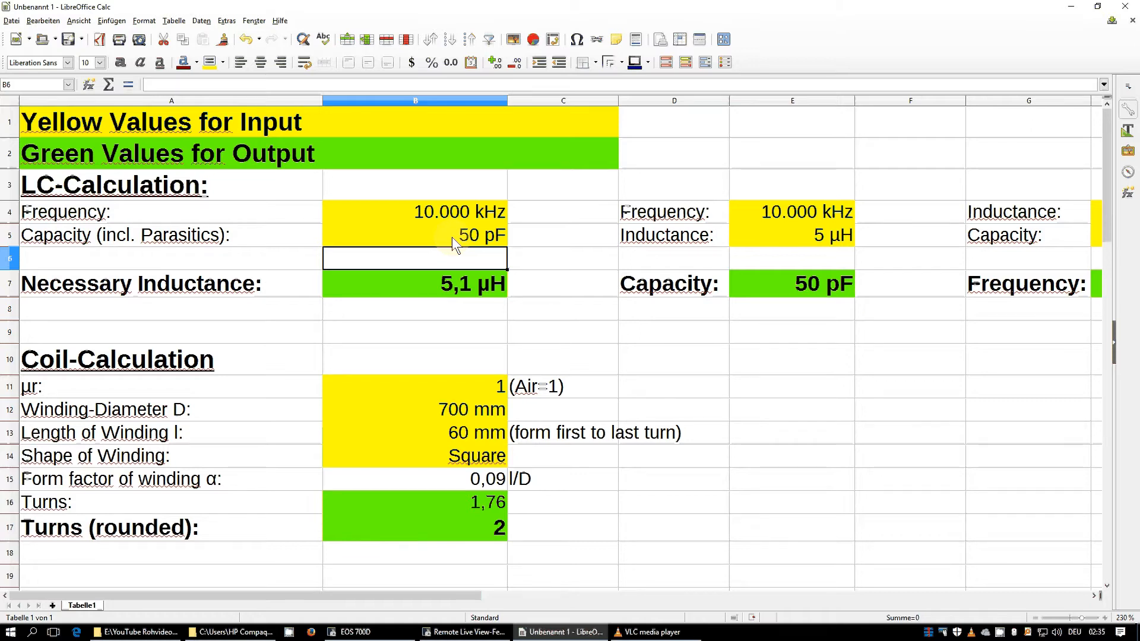
key("Down")
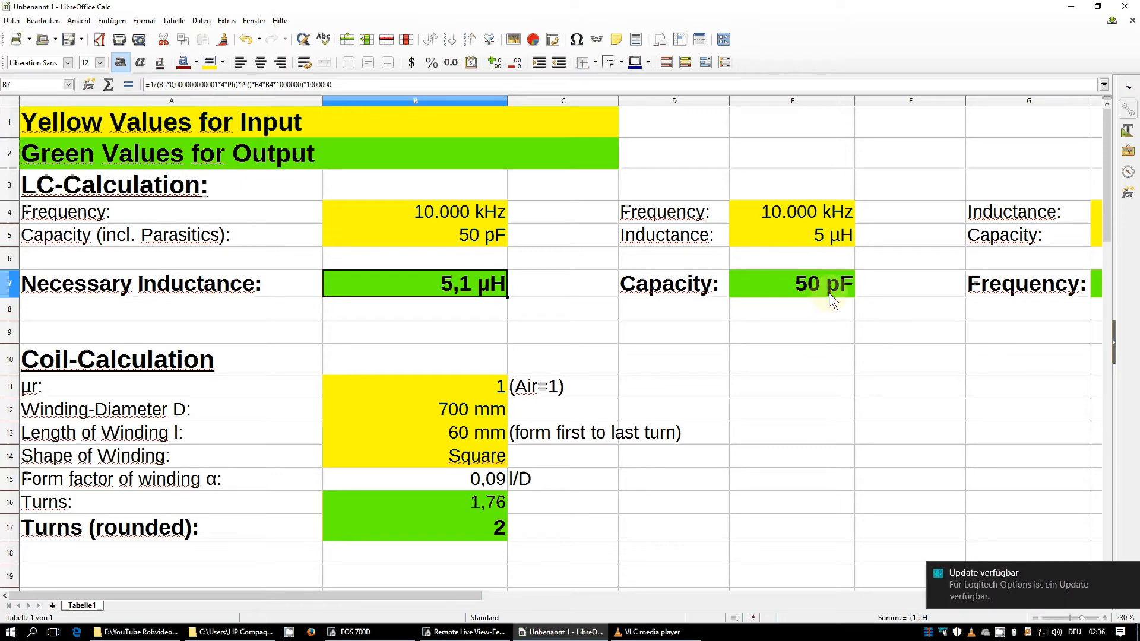
Step: Try a winding diameter of 1000 mm in the Coil-Calculation section
left_click_drag(414, 595, 469, 595)
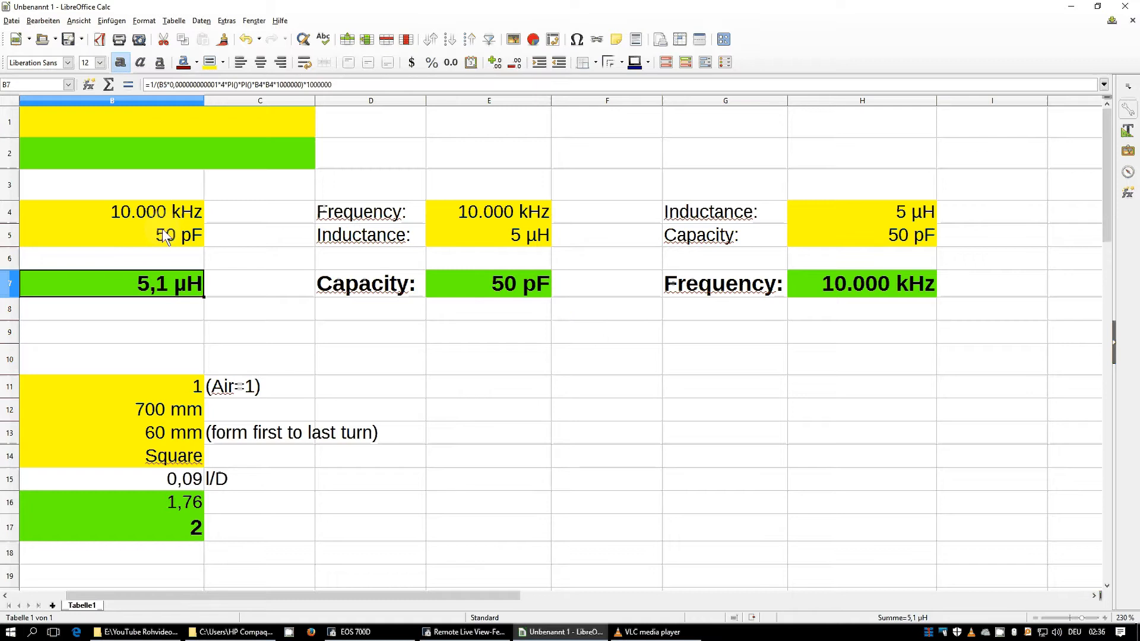
left_click_drag(268, 595, 258, 595)
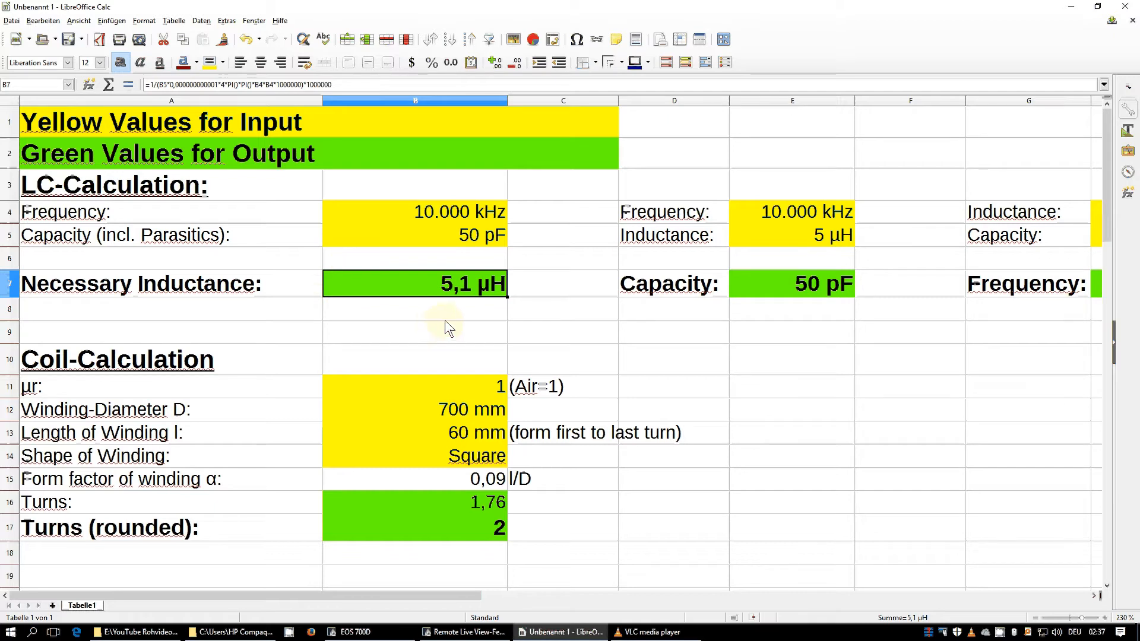
left_click(362, 392)
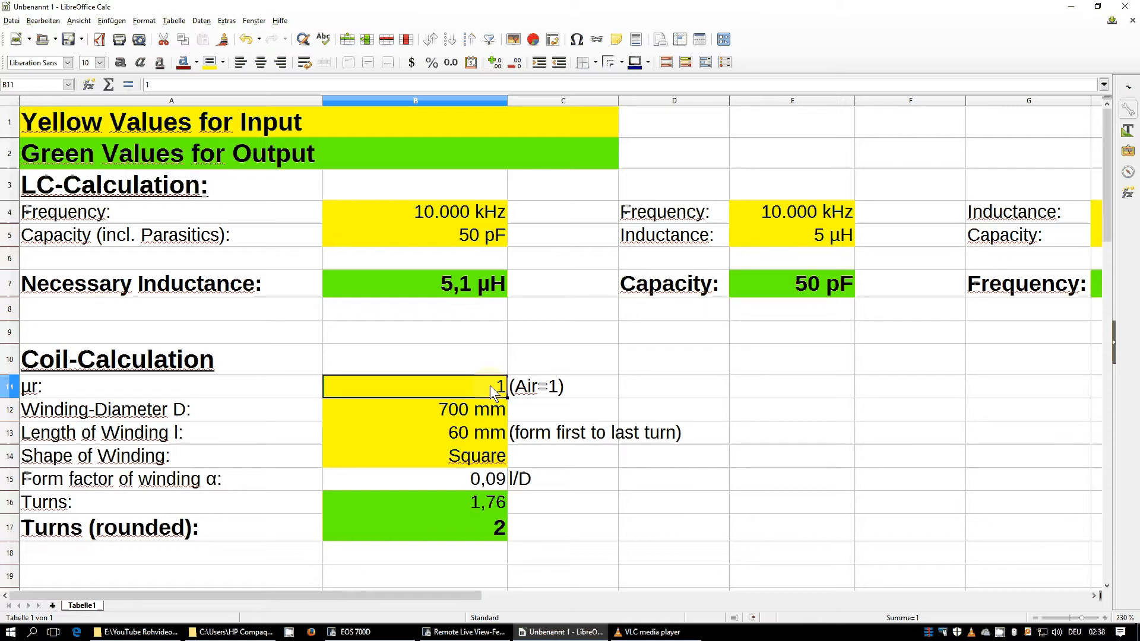
left_click(469, 411)
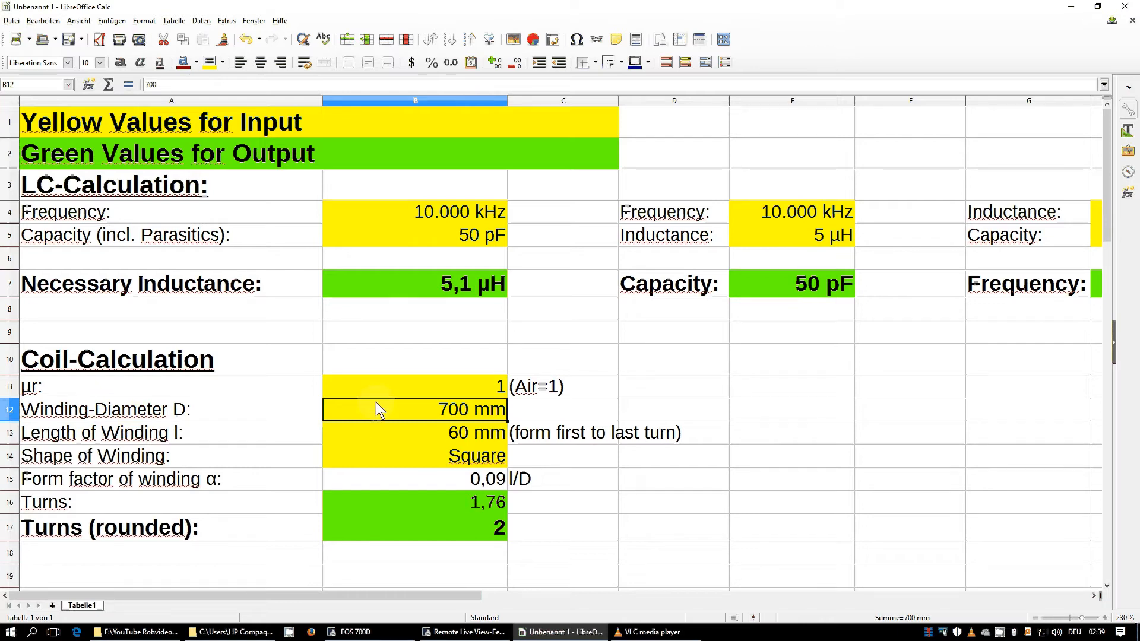
type("1")
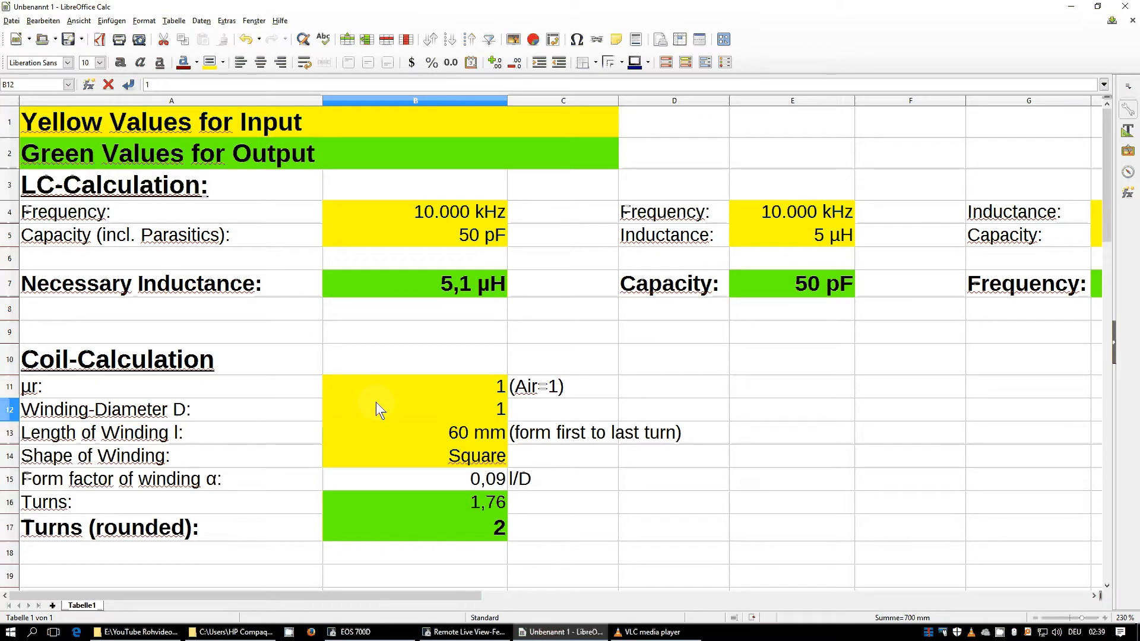
type(".000")
key("Return")
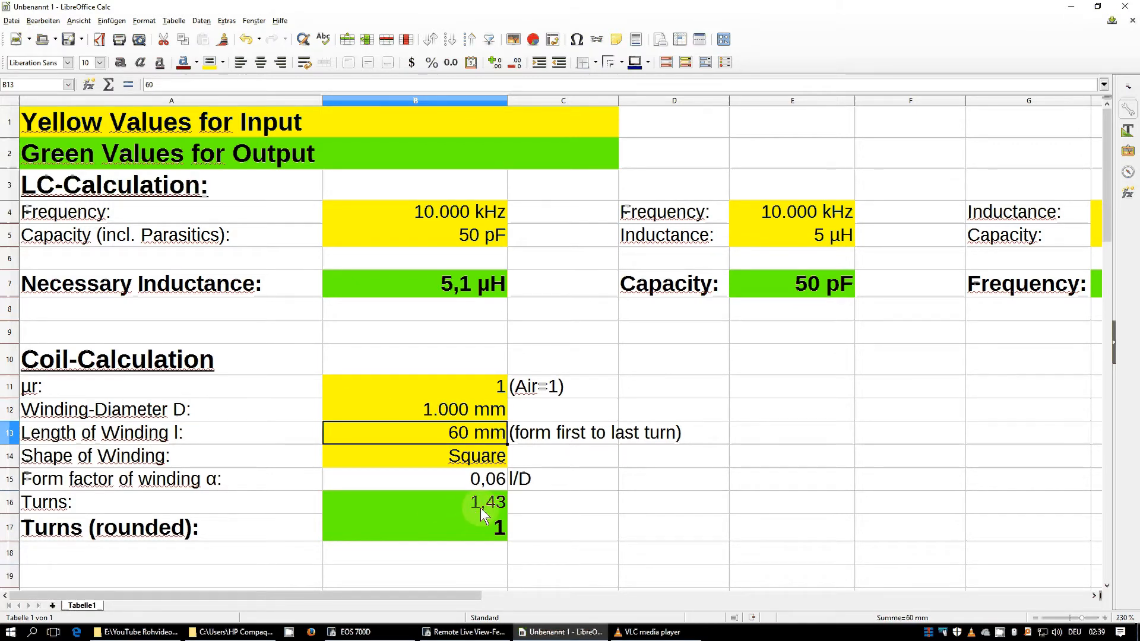
Step: Try a winding diameter of 1500 mm for the square coil
left_click(432, 406)
type("15")
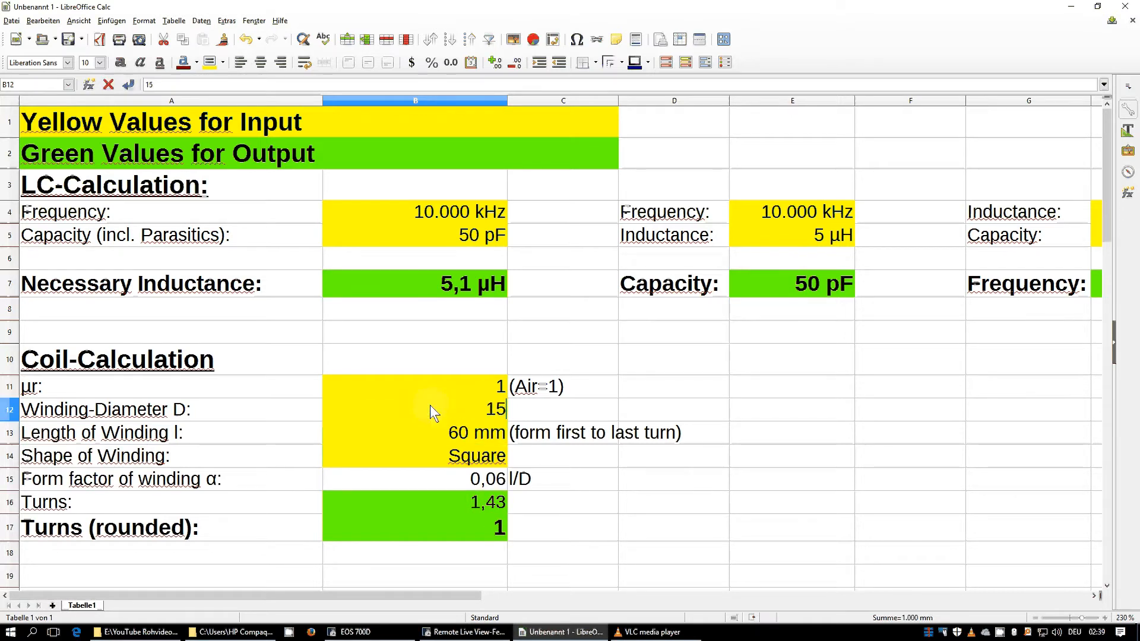
type("000")
key("BackSpace")
key("Return")
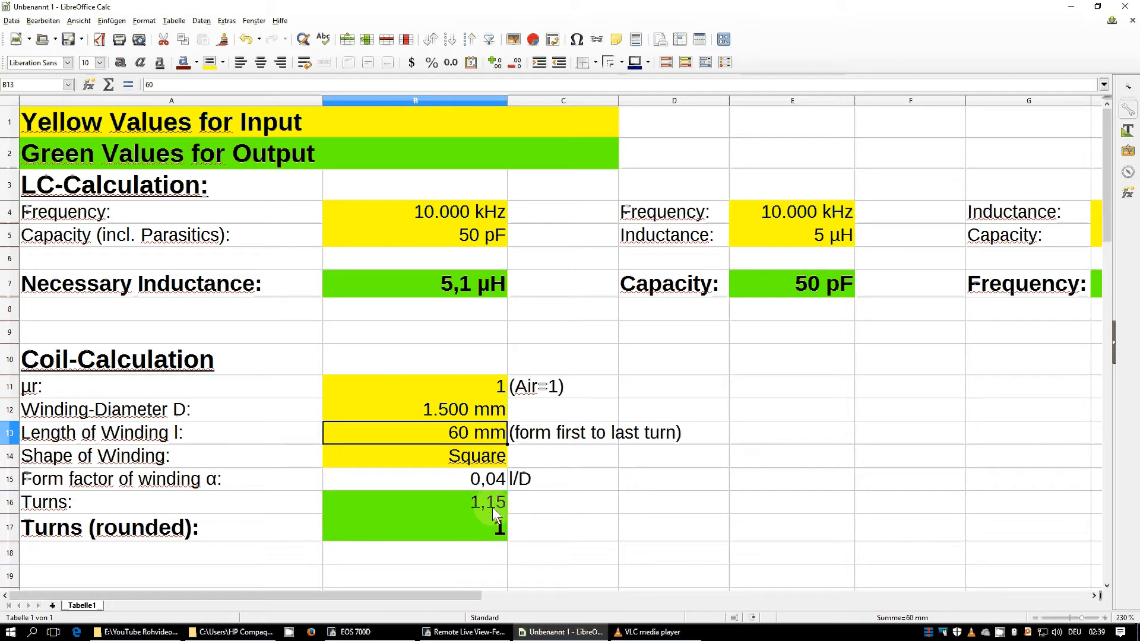
Step: Try winding diameters of 1700 mm and 1800 mm for the square coil
left_click(443, 409)
type("1700")
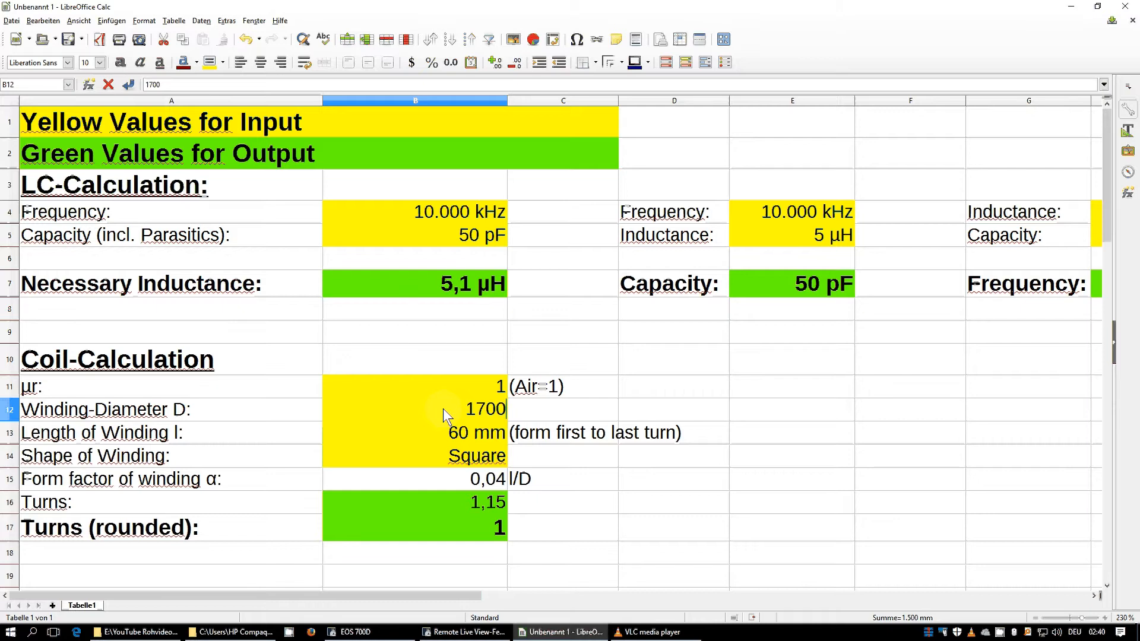
key("Return")
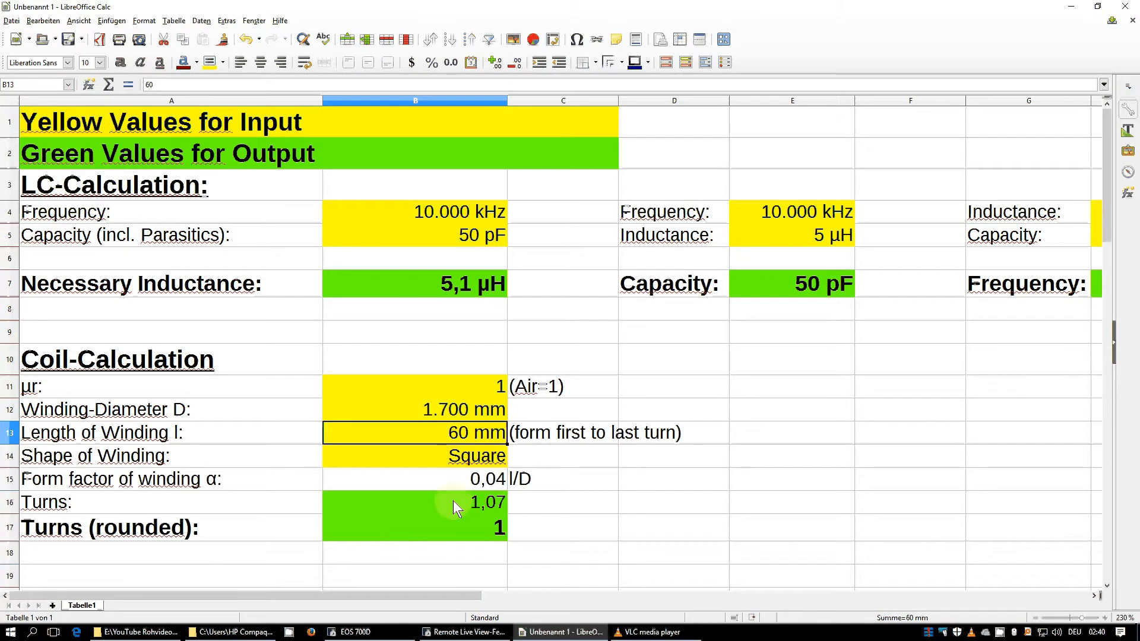
left_click(447, 407)
type("1.")
type("800")
key("Return")
Step: Set the square coil's winding diameter to 1900 mm
left_click(445, 410)
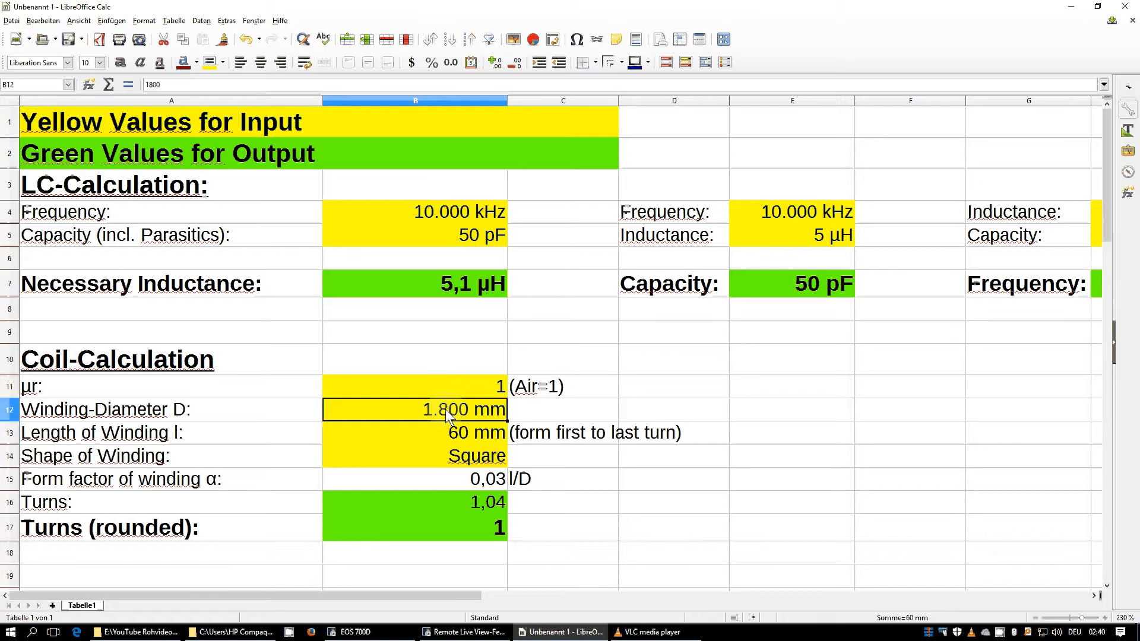
type("1900")
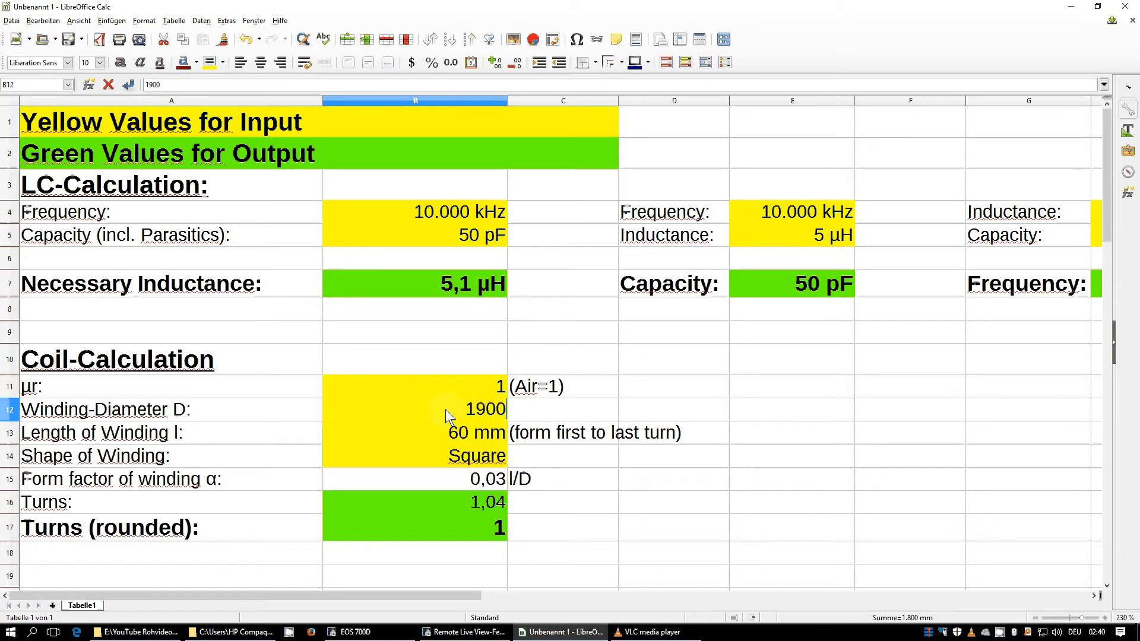
key("Return")
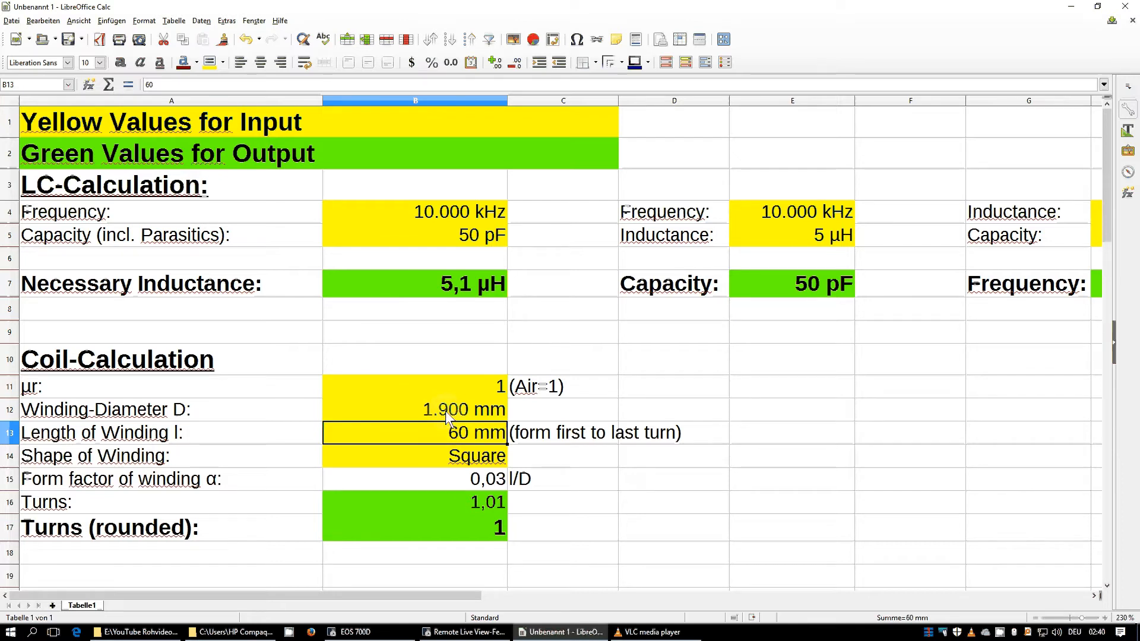
left_click(446, 410)
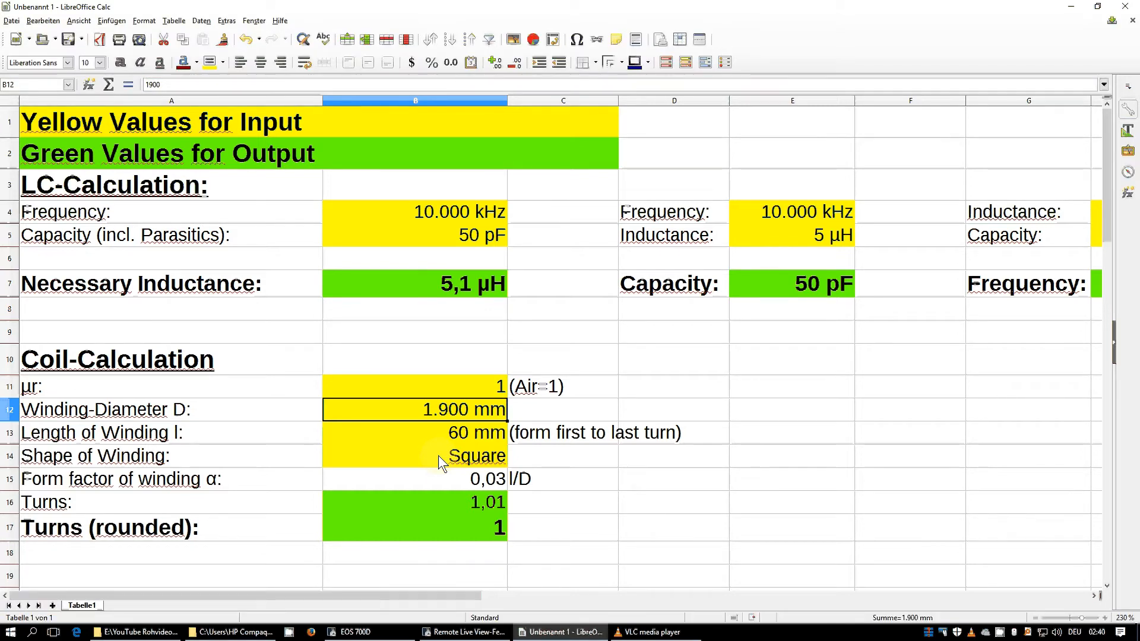
Step: Change the shape of winding in the Coil-Calculation section to Circular
left_click(439, 456)
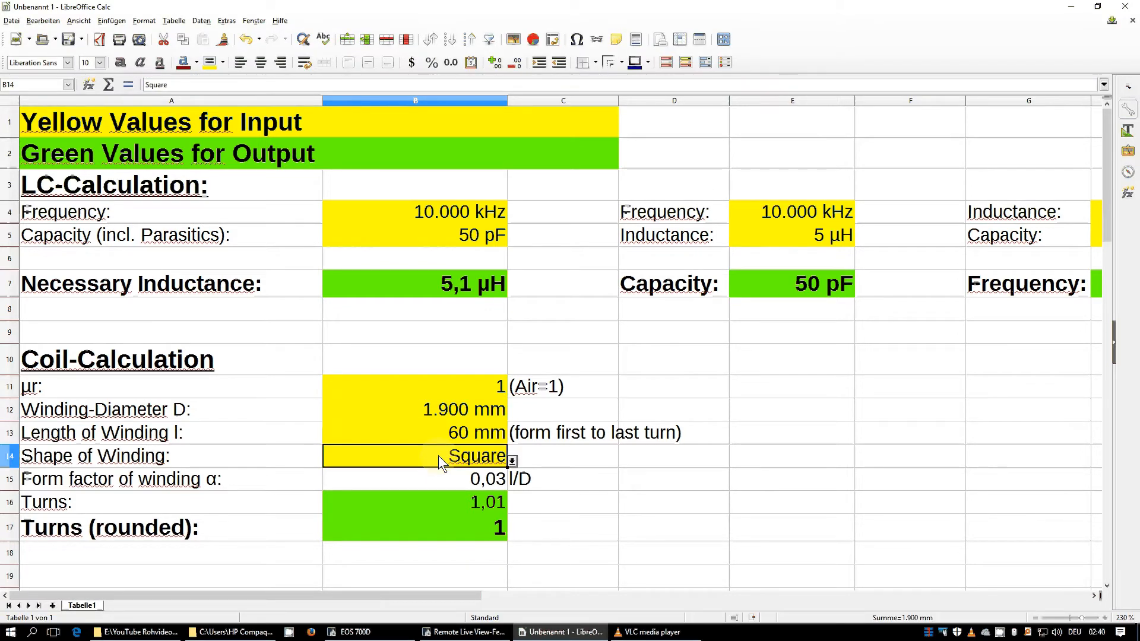
left_click(512, 461)
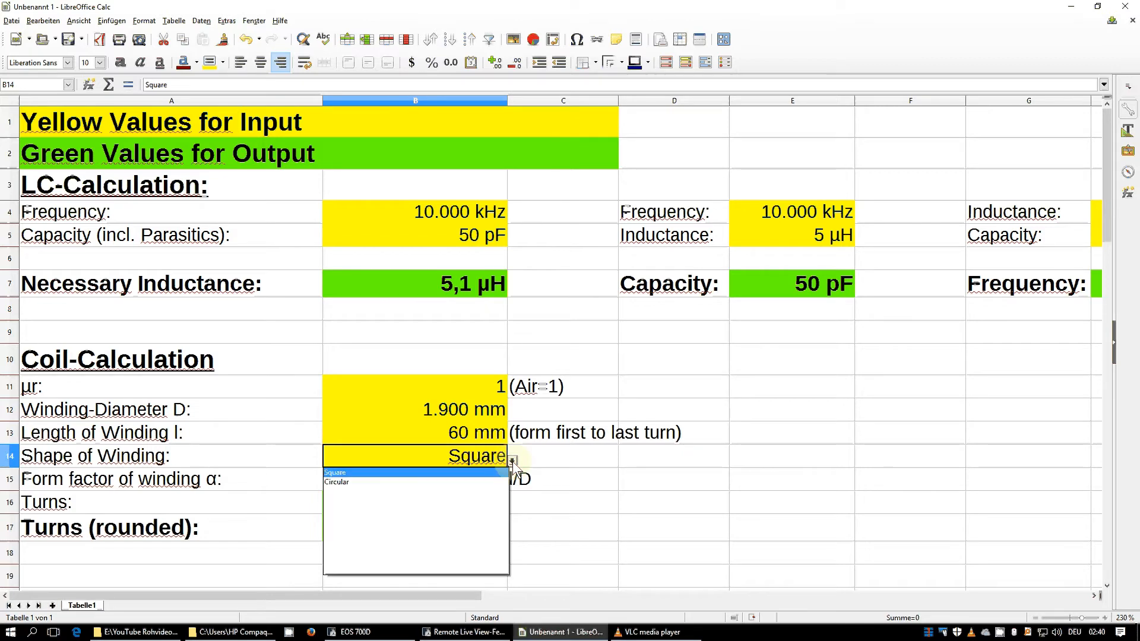
left_click(341, 482)
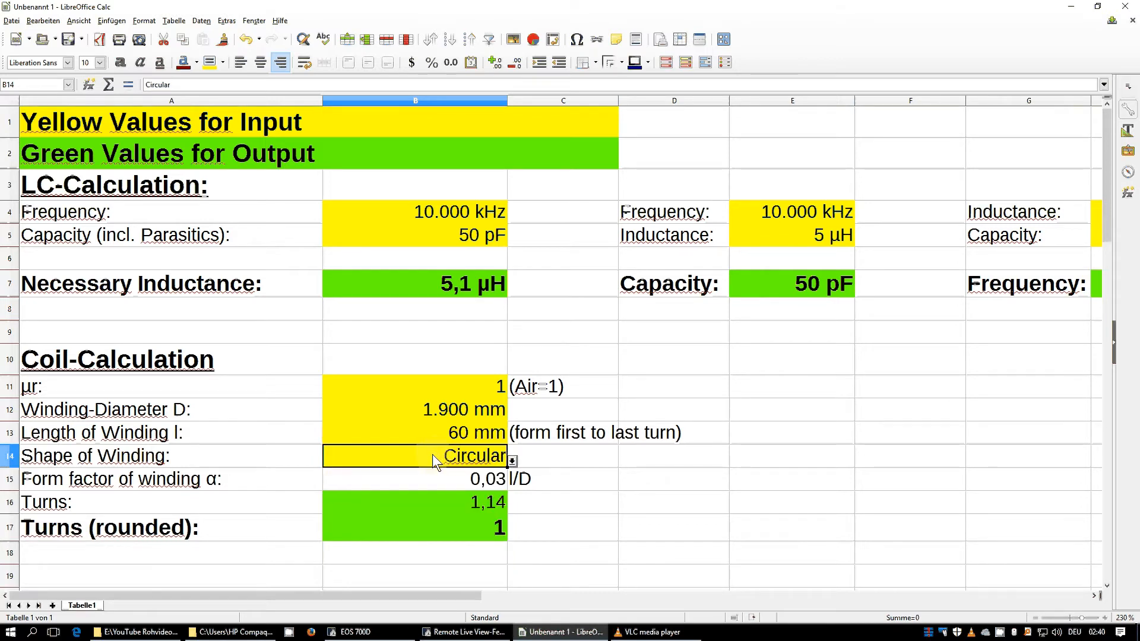
Step: Try winding diameters of 2100 mm and 2200 mm for the circular coil
left_click(453, 411)
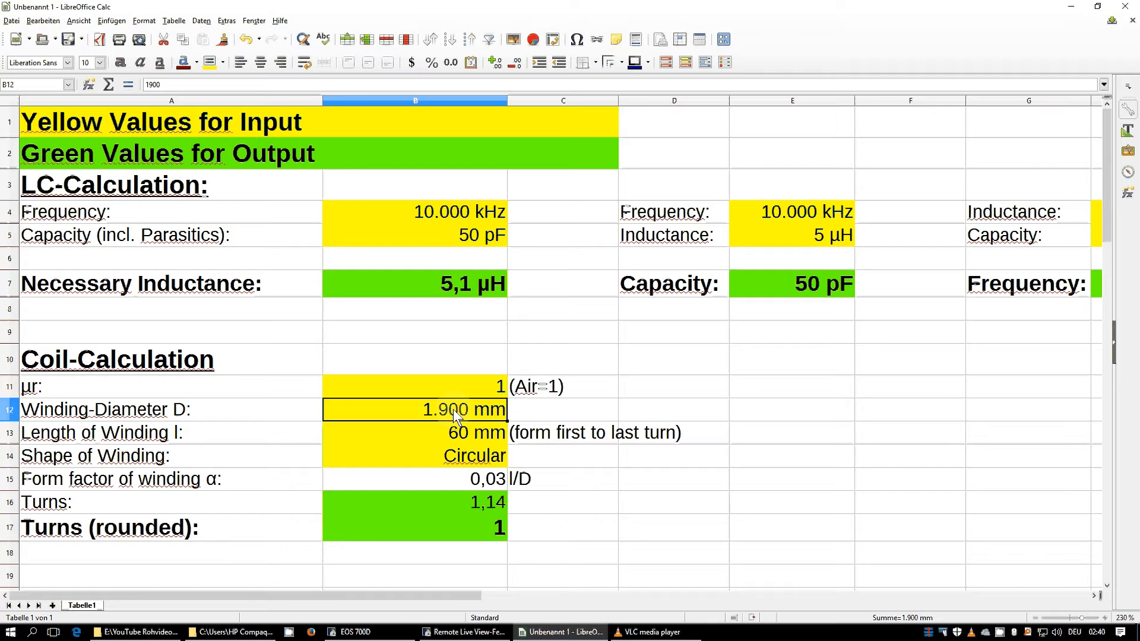
type("2100")
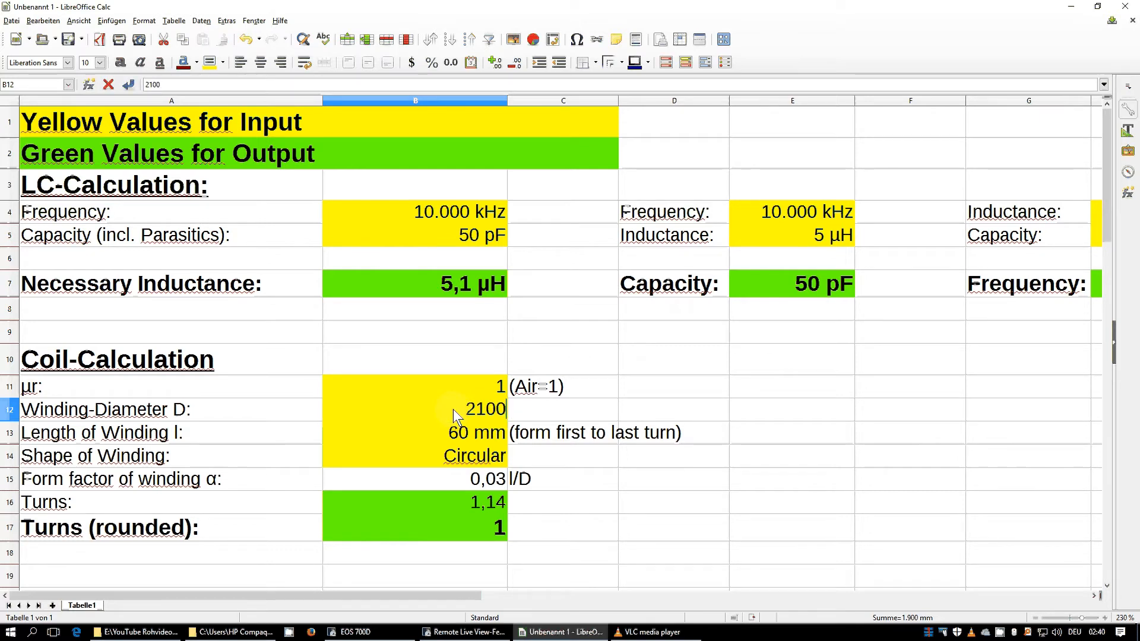
key("Return")
left_click(449, 409)
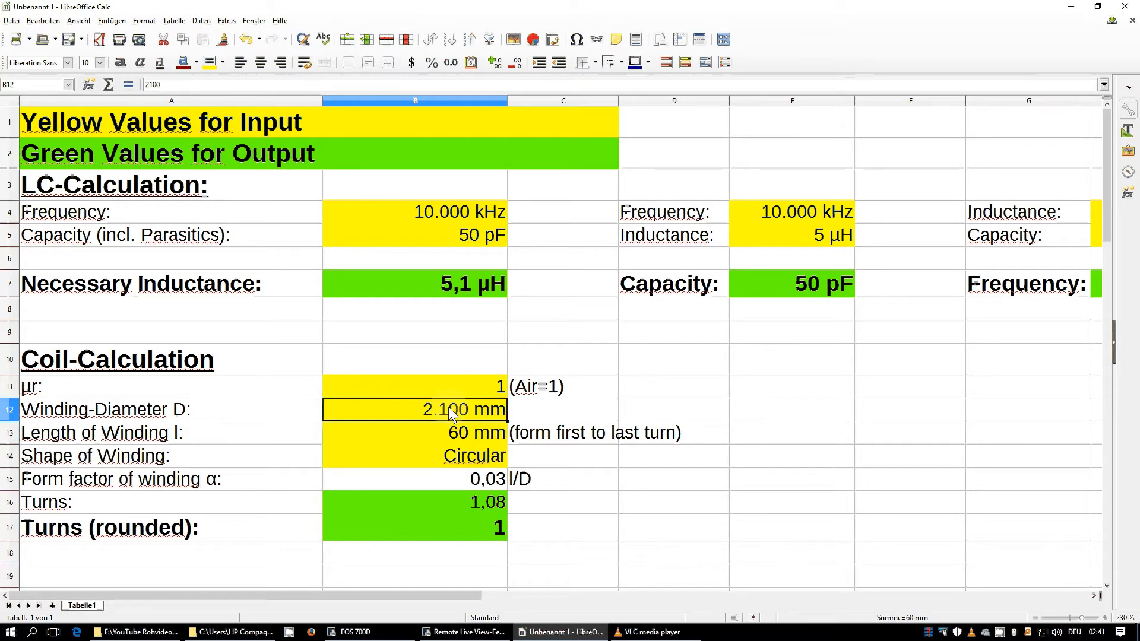
type("2200")
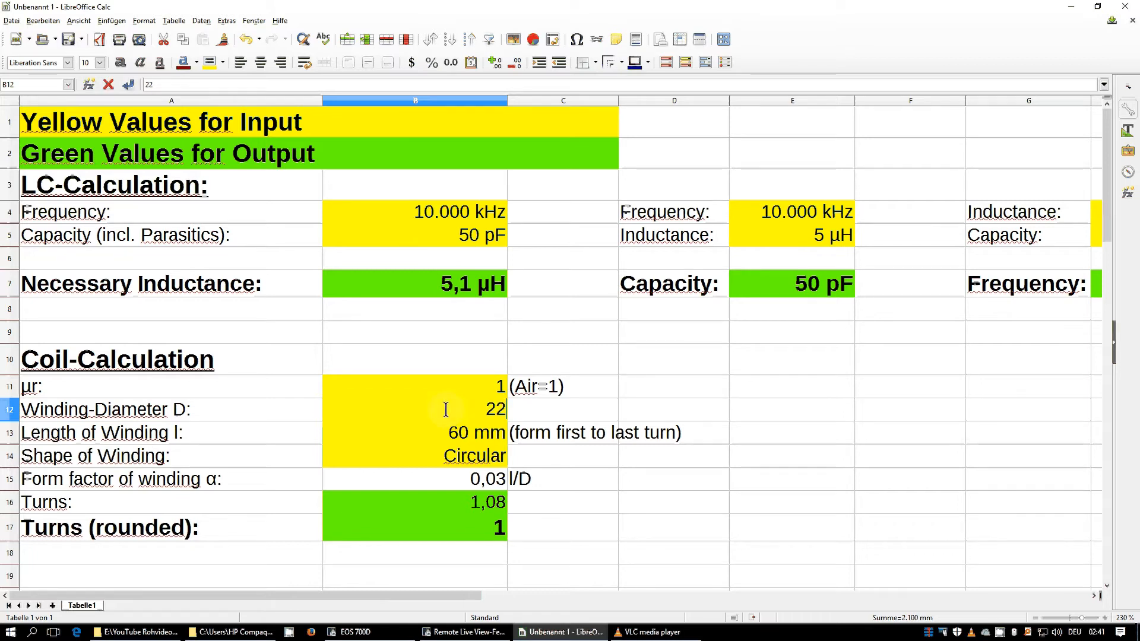
key("Return")
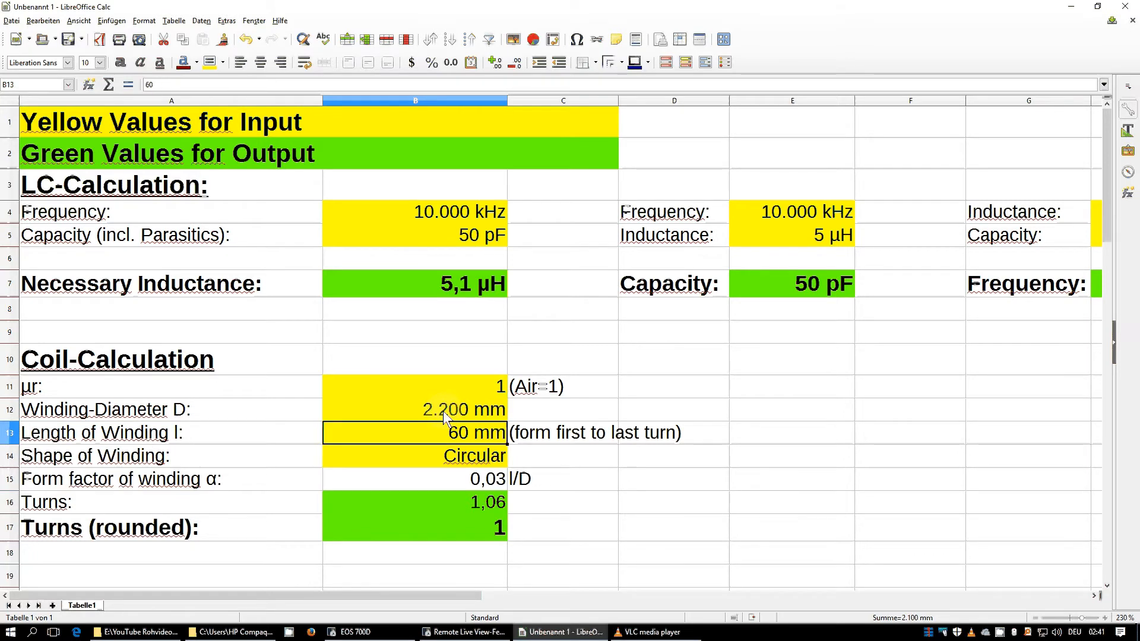
Step: Set the circular coil's winding diameter to 2400 mm
left_click(443, 411)
type("2.400")
key("Return")
left_click(428, 411)
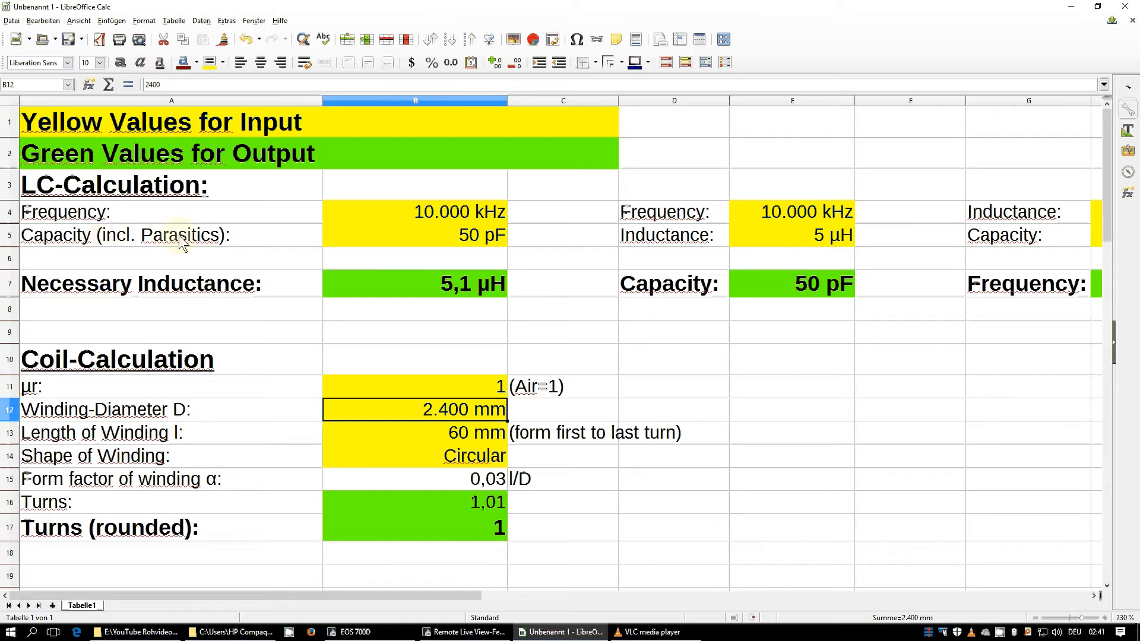
Step: Try the Square shape of winding for the 2400 mm coil and return it to Circular
left_click(424, 237)
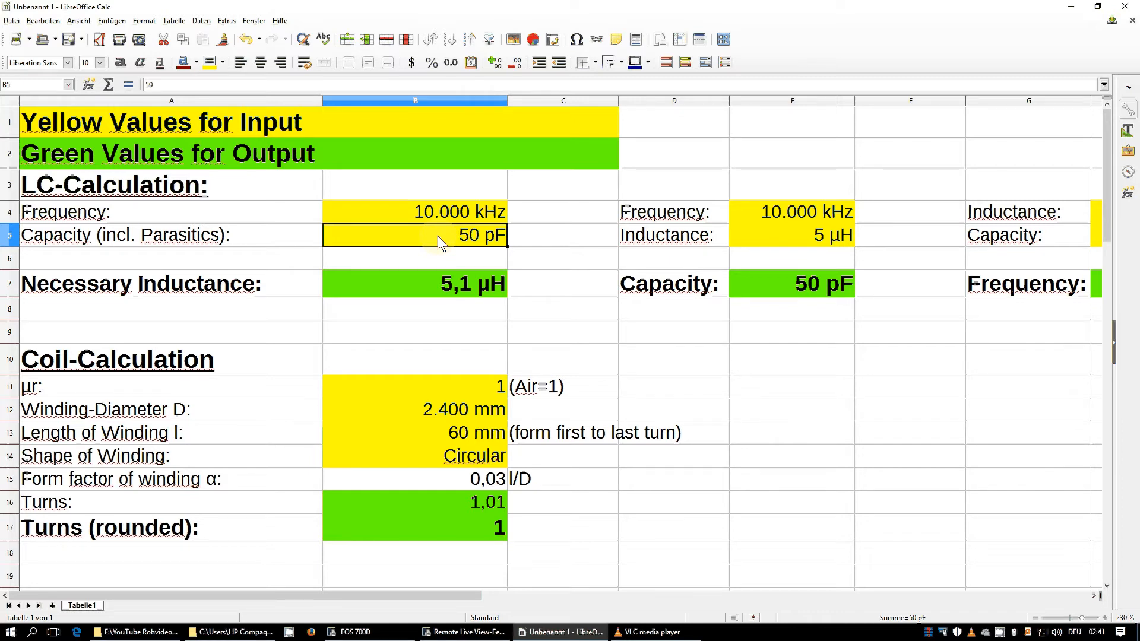
left_click(448, 457)
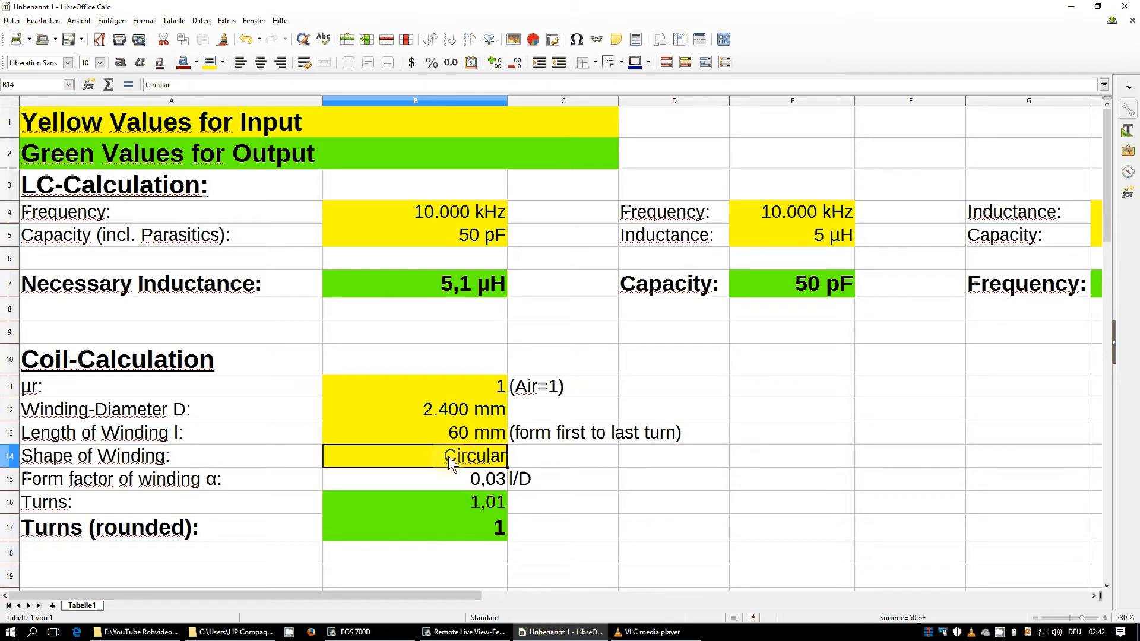
left_click(512, 462)
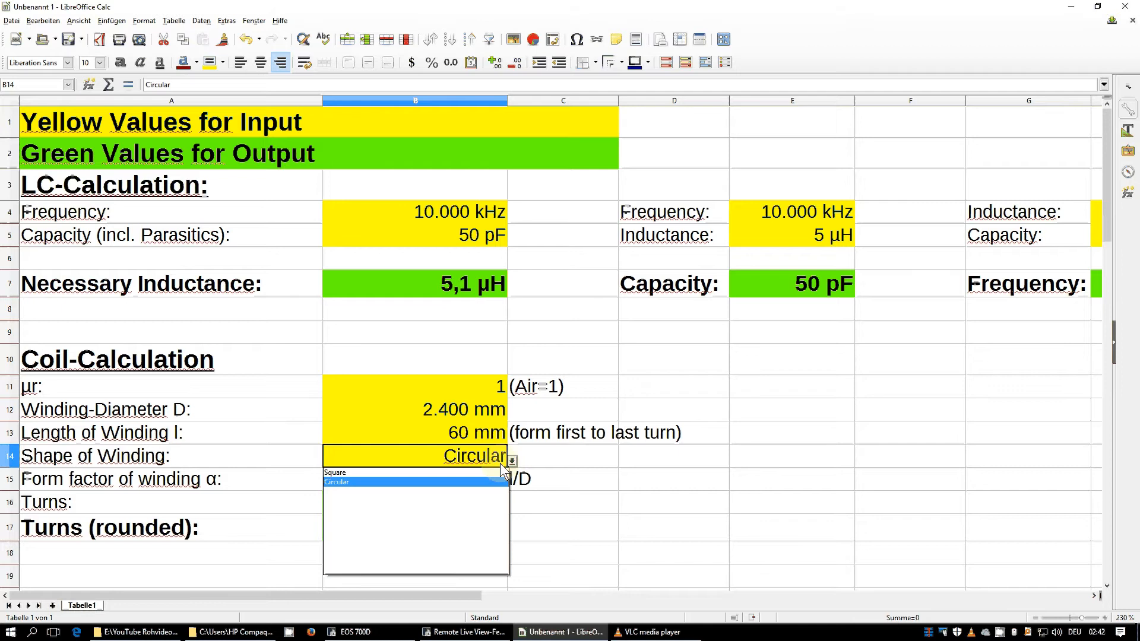
left_click(479, 473)
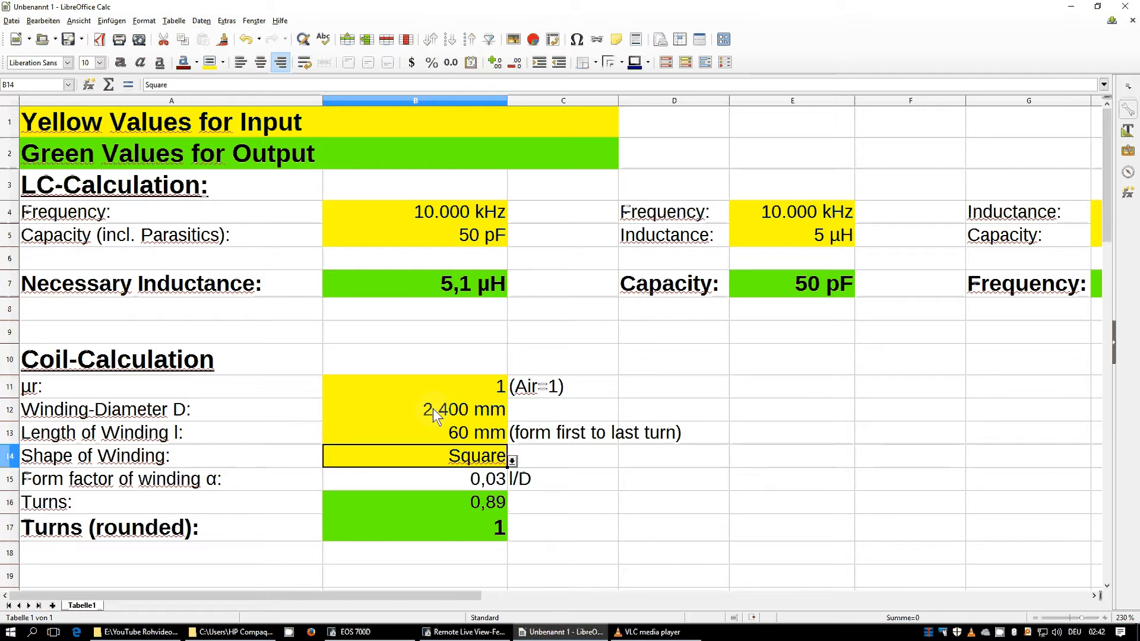
left_click(512, 460)
left_click(359, 487)
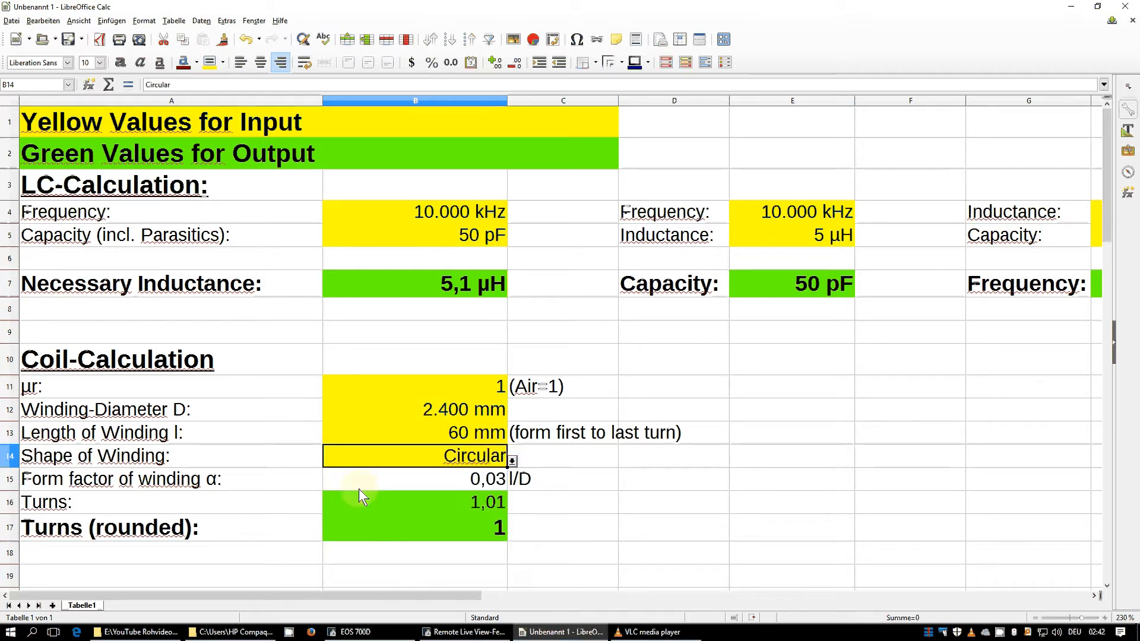
Step: Set the single wire diameter in the Q-Factor Calculation section to 0,03 mm
scroll(360, 490, "down", 2)
scroll(360, 490, "down", 2)
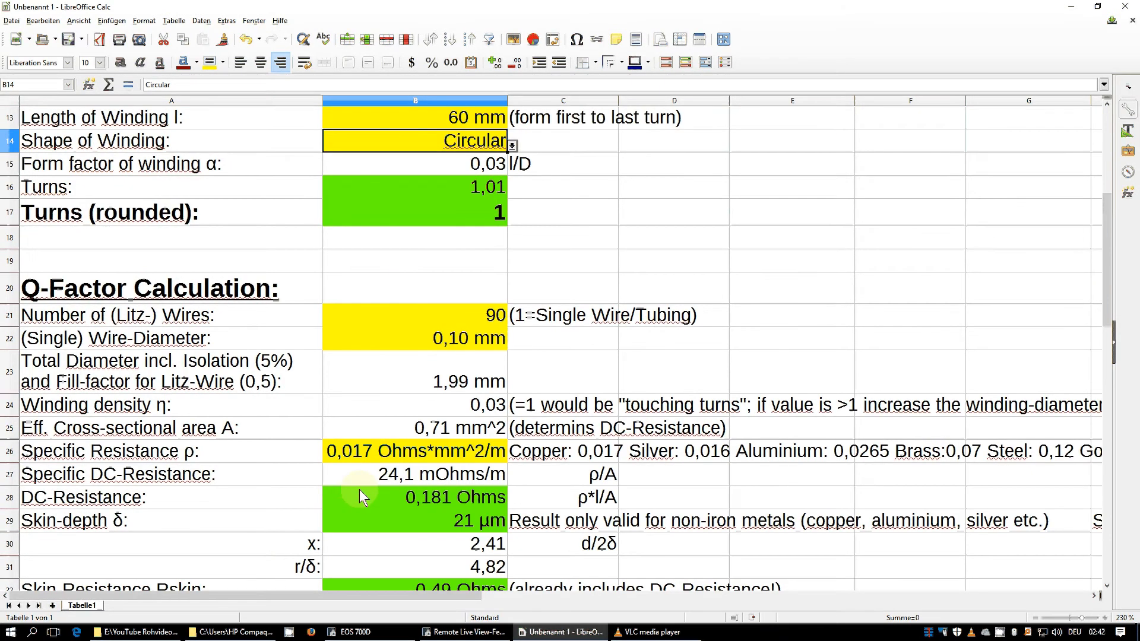
scroll(360, 489, "down", 1)
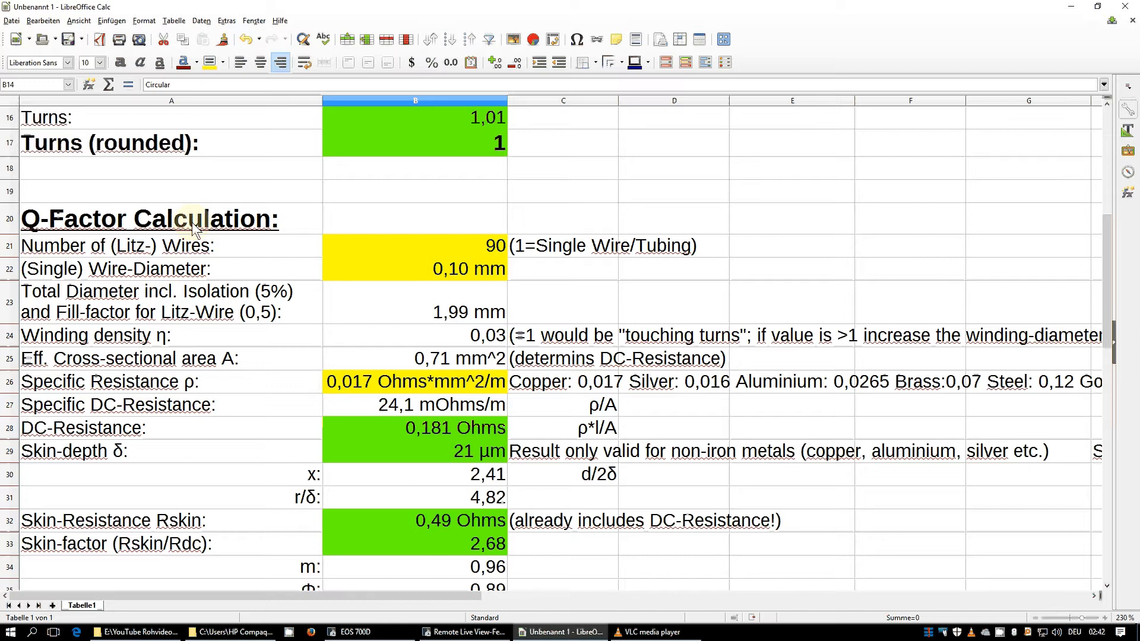
left_click(389, 254)
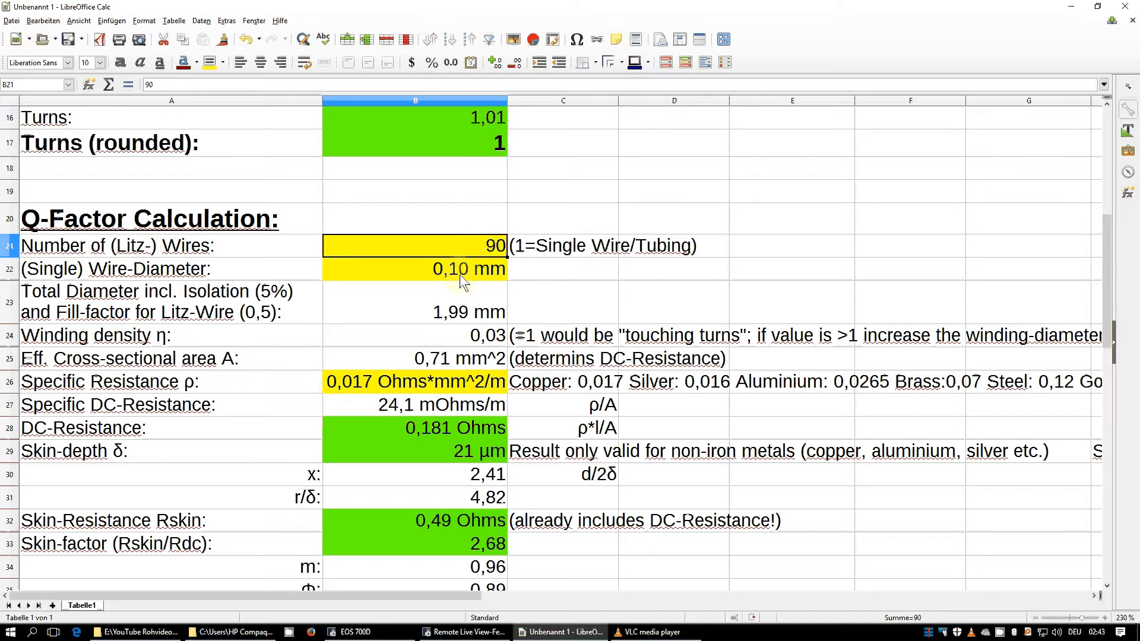
type("0,")
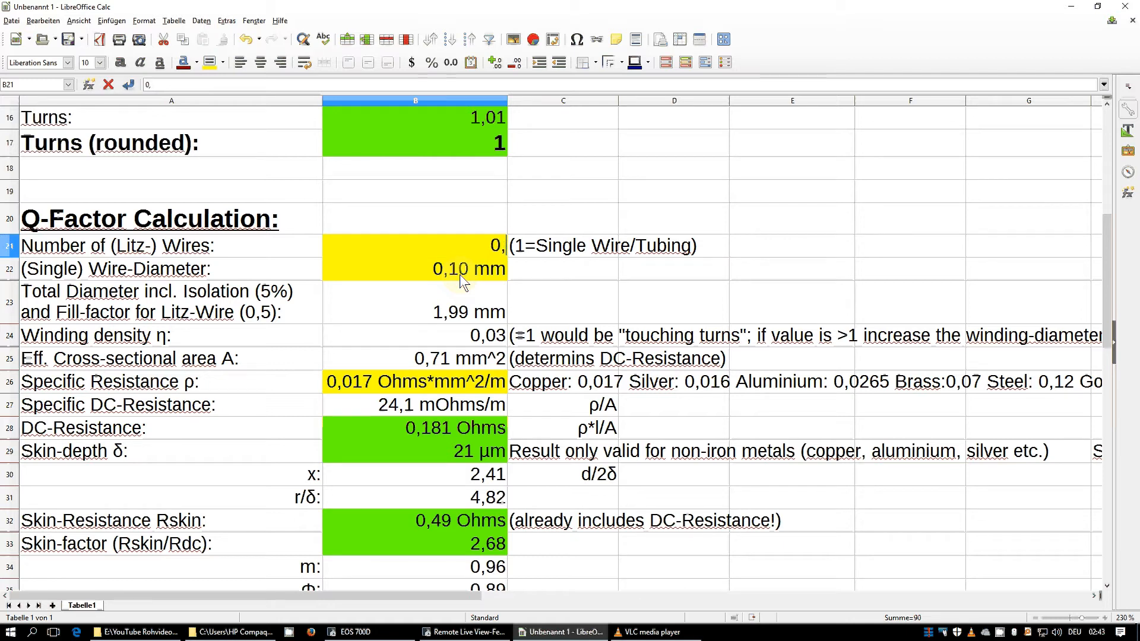
key("Escape")
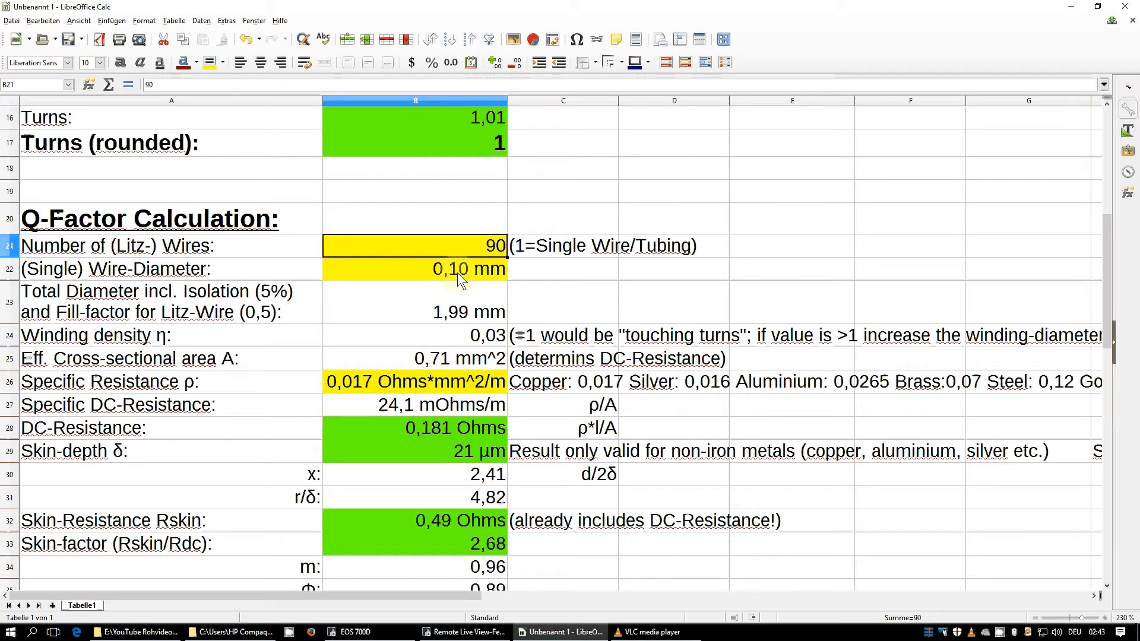
left_click(457, 272)
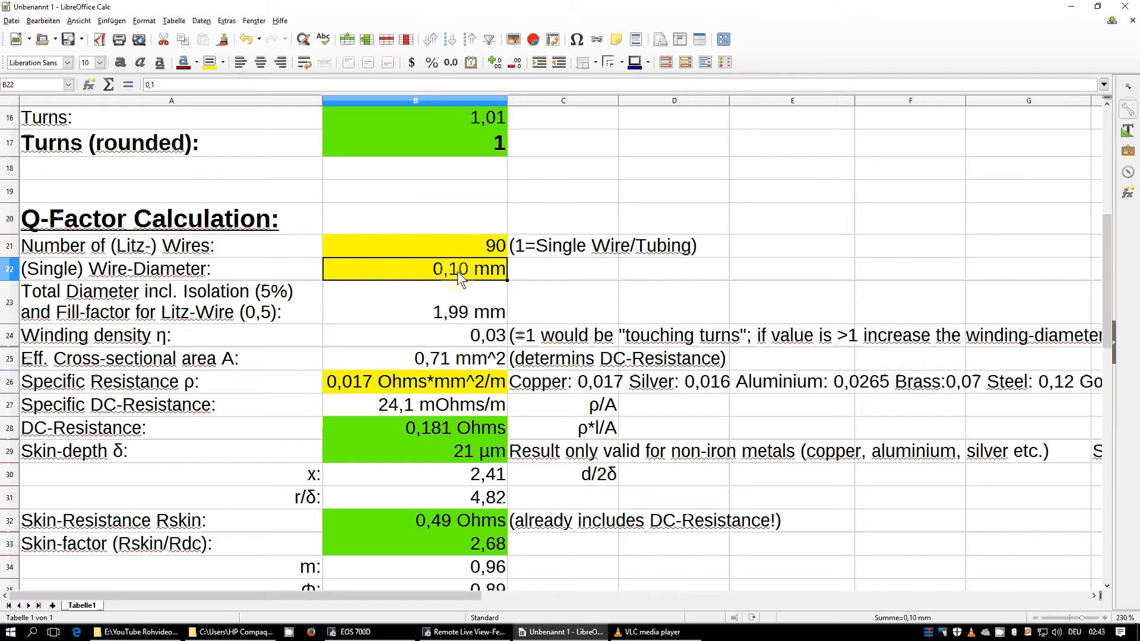
type("0,")
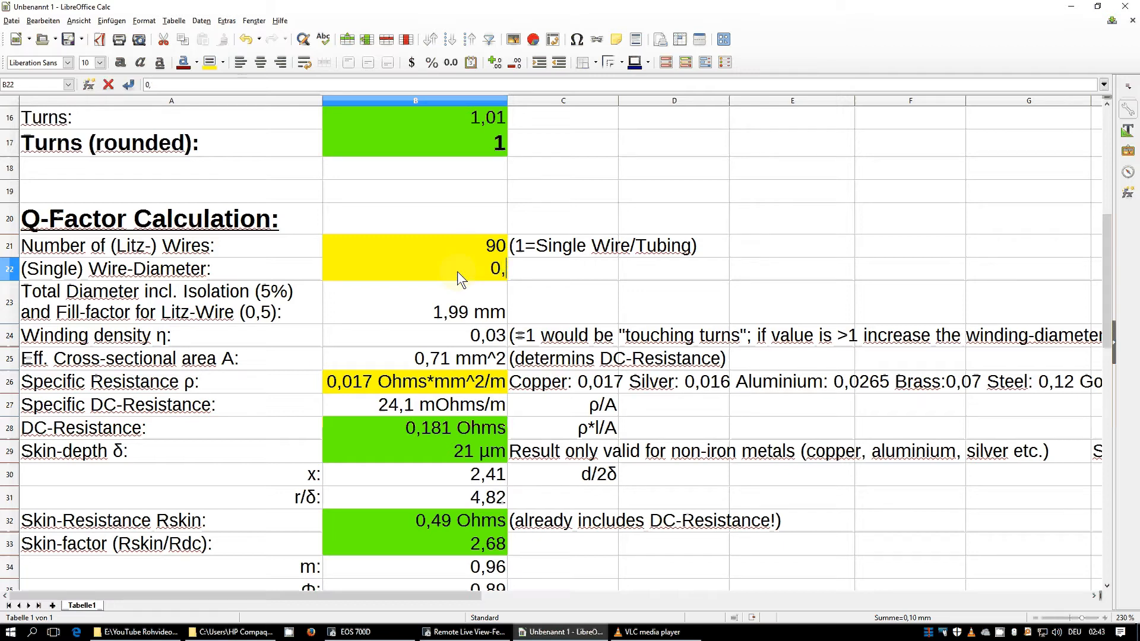
type("03")
key("Return")
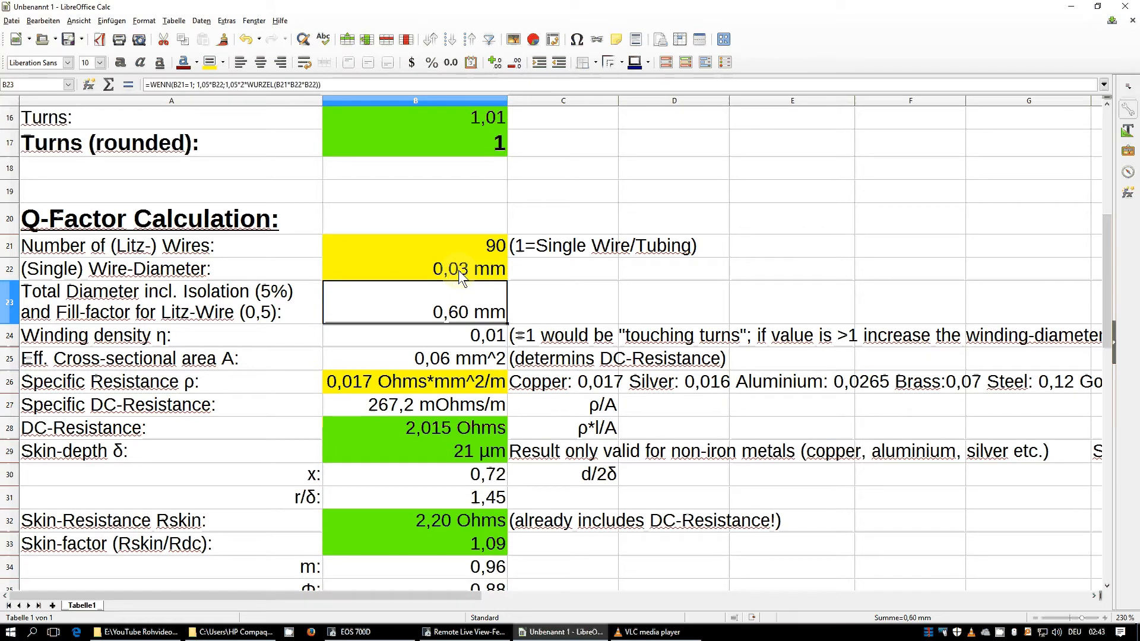
Step: Examine the effective cross-sectional area and compare the specific resistance with the reference values listed for other metals
left_click(440, 376)
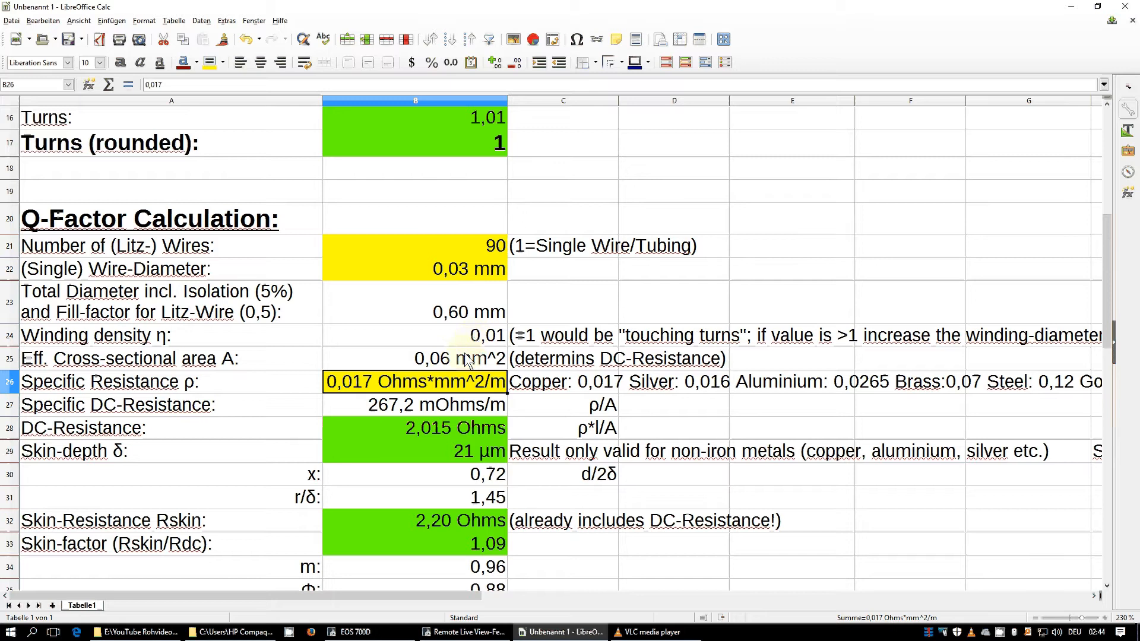
left_click(468, 361)
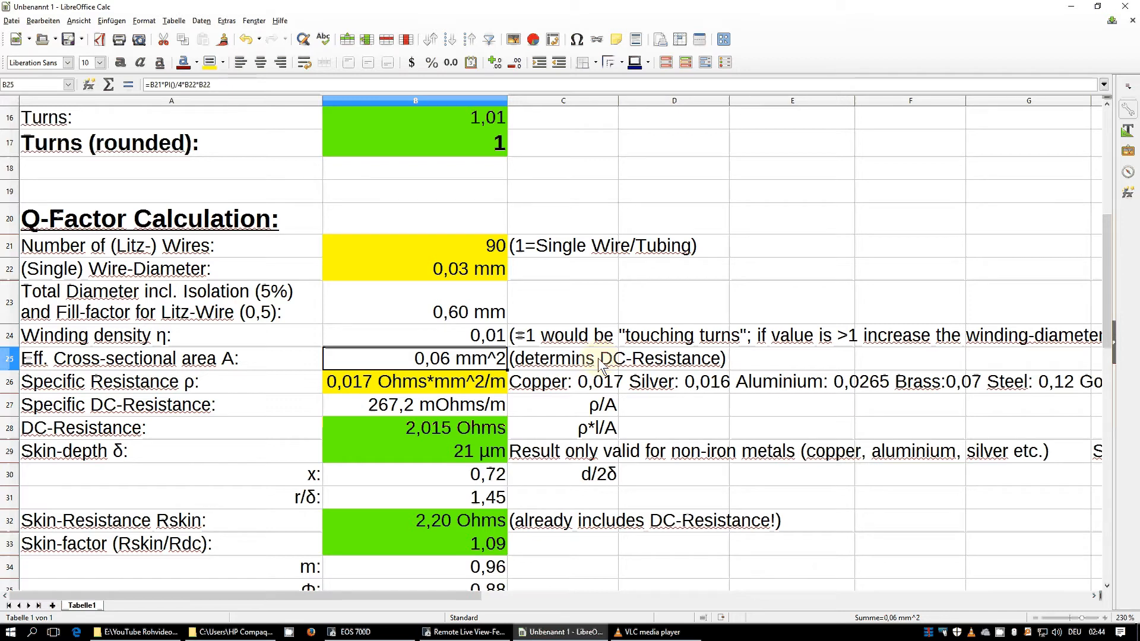
left_click(478, 382)
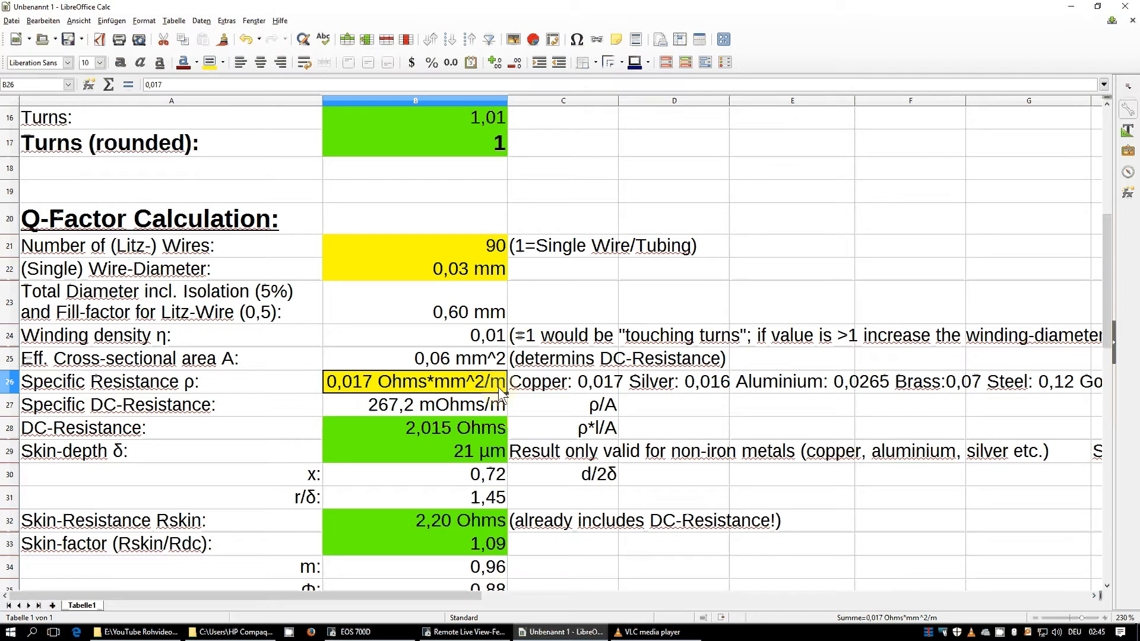
left_click(661, 389)
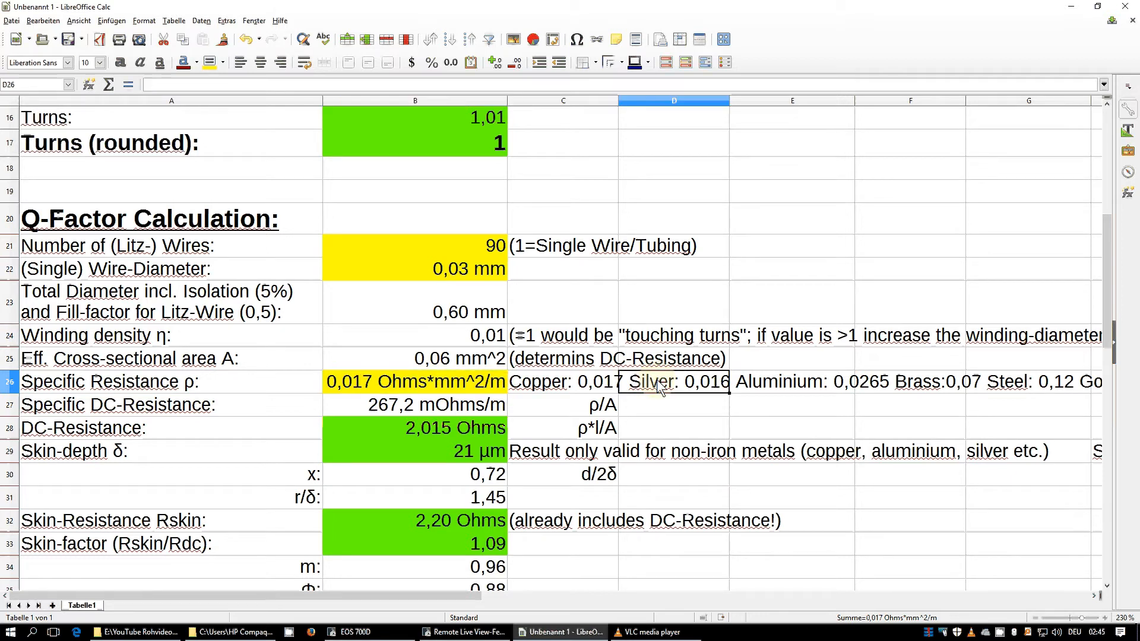
key("Left")
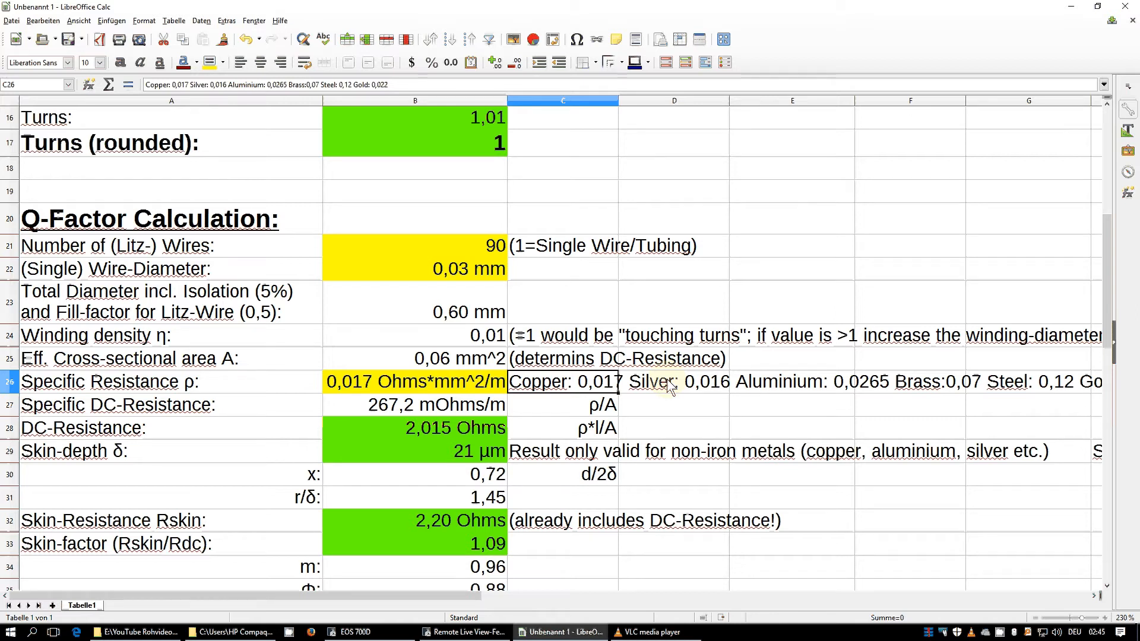
left_click(769, 385)
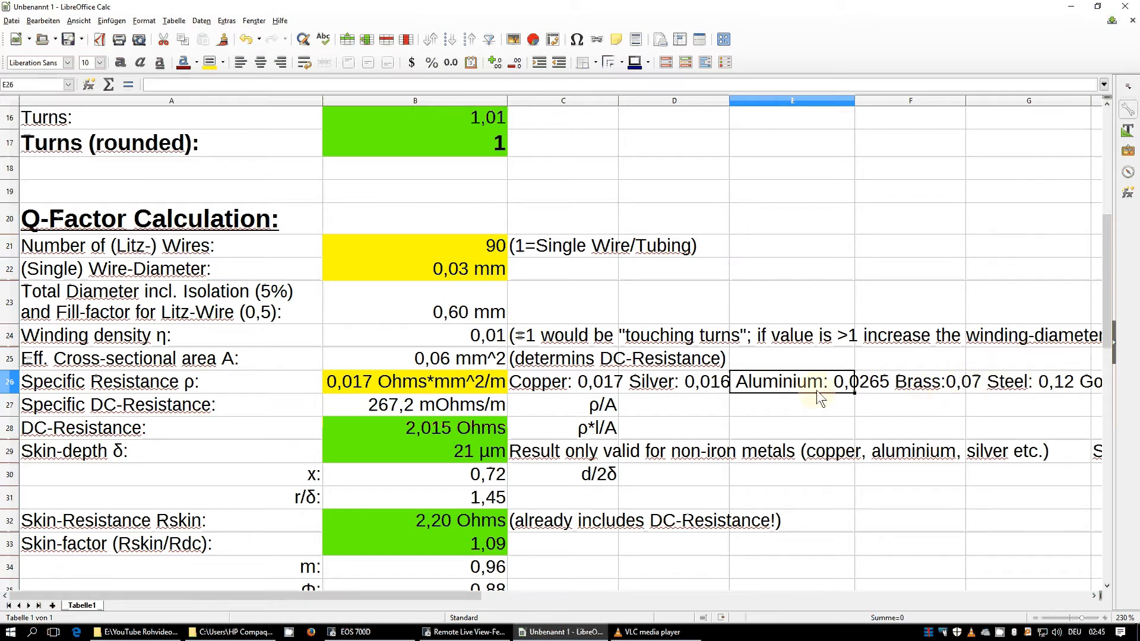
left_click(606, 393)
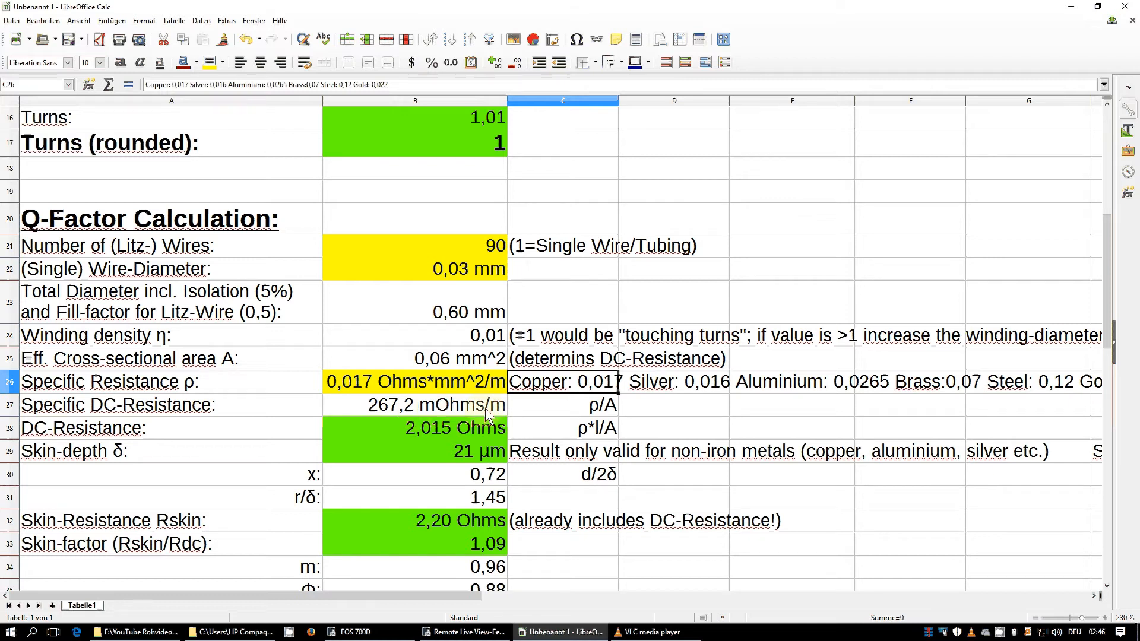
Step: Review the DC resistance, skin depth, skin resistance and skin factor results of the Q-Factor Calculation
left_click(446, 428)
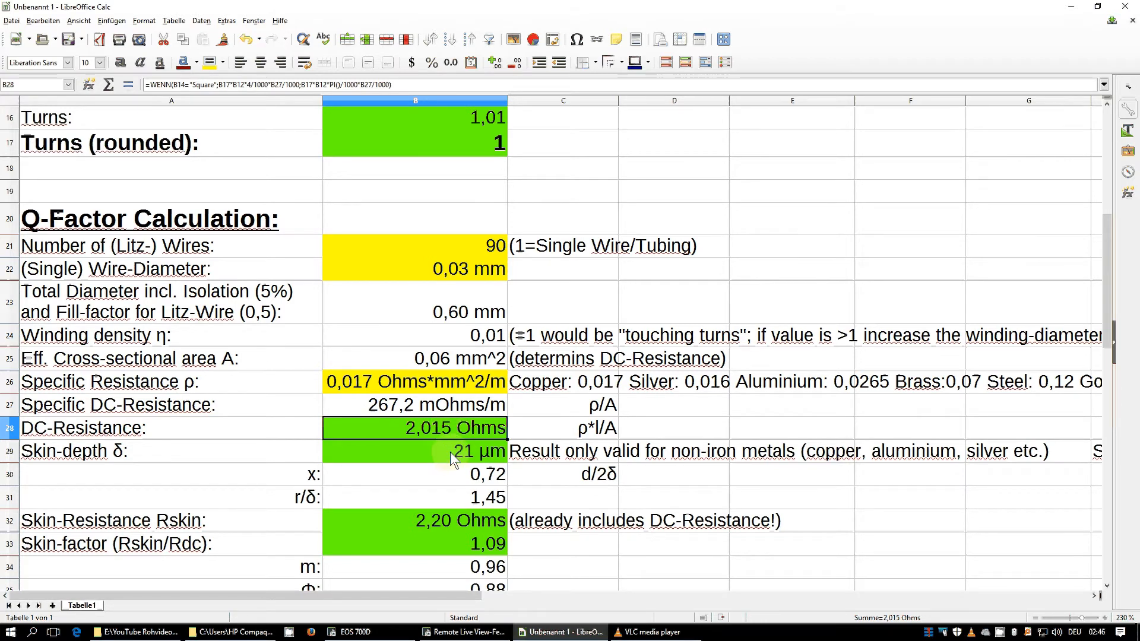
left_click(450, 452)
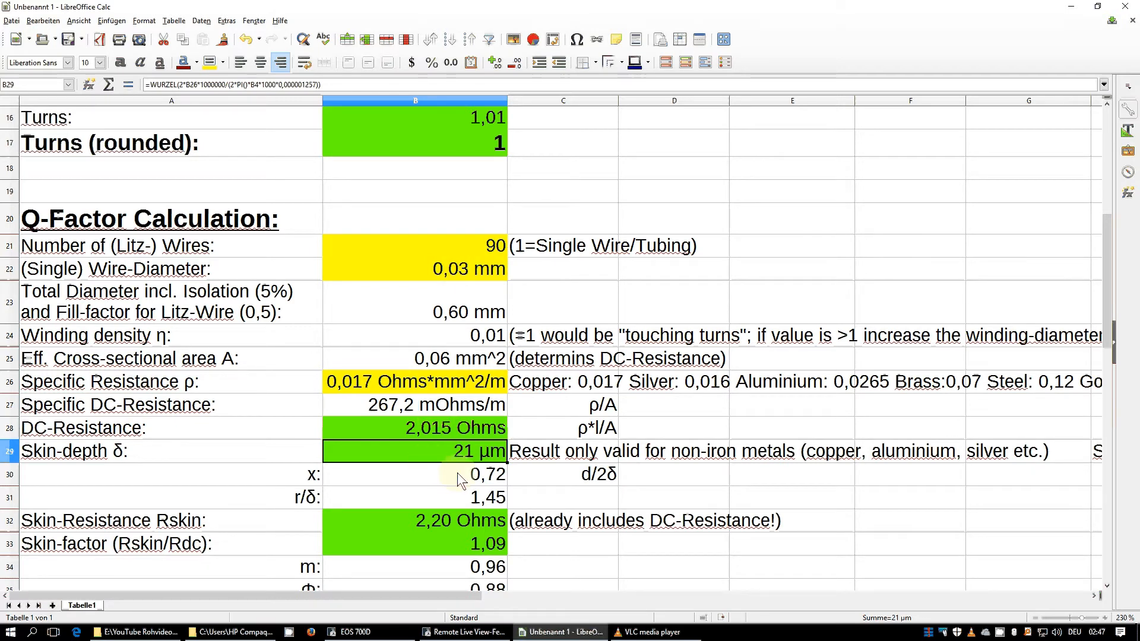
scroll(450, 474, "down", 1)
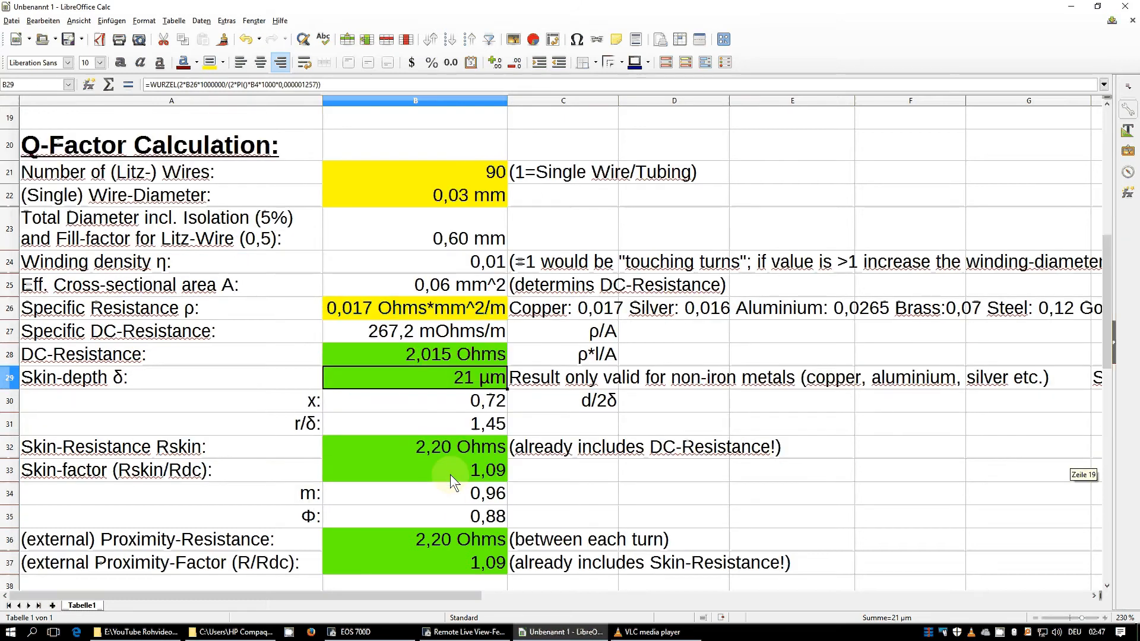
left_click(434, 451)
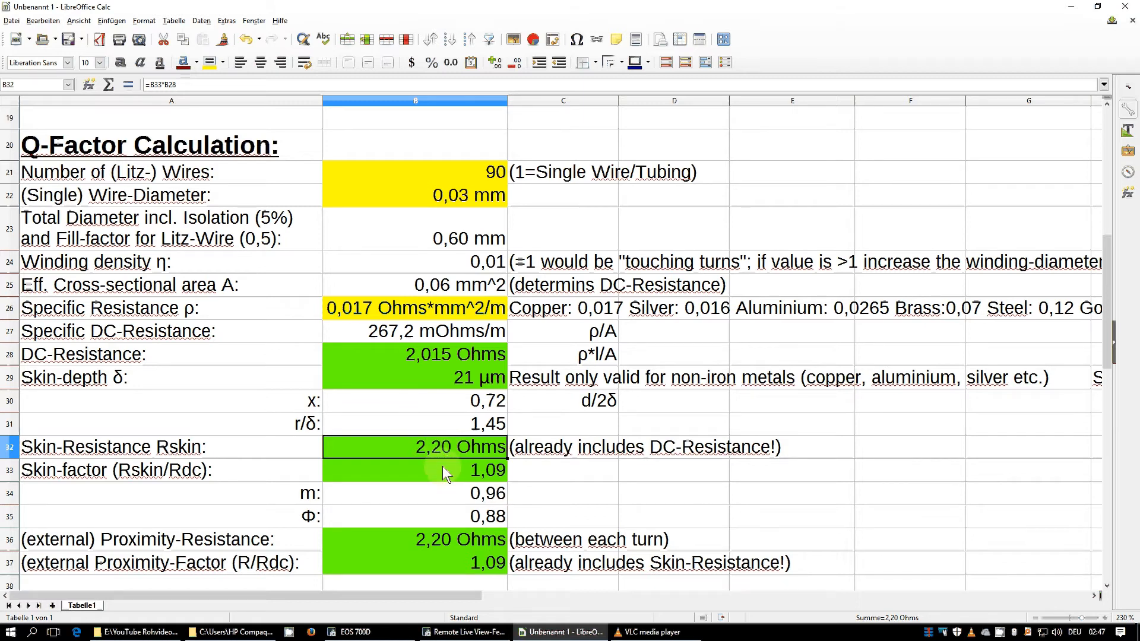
left_click(363, 472)
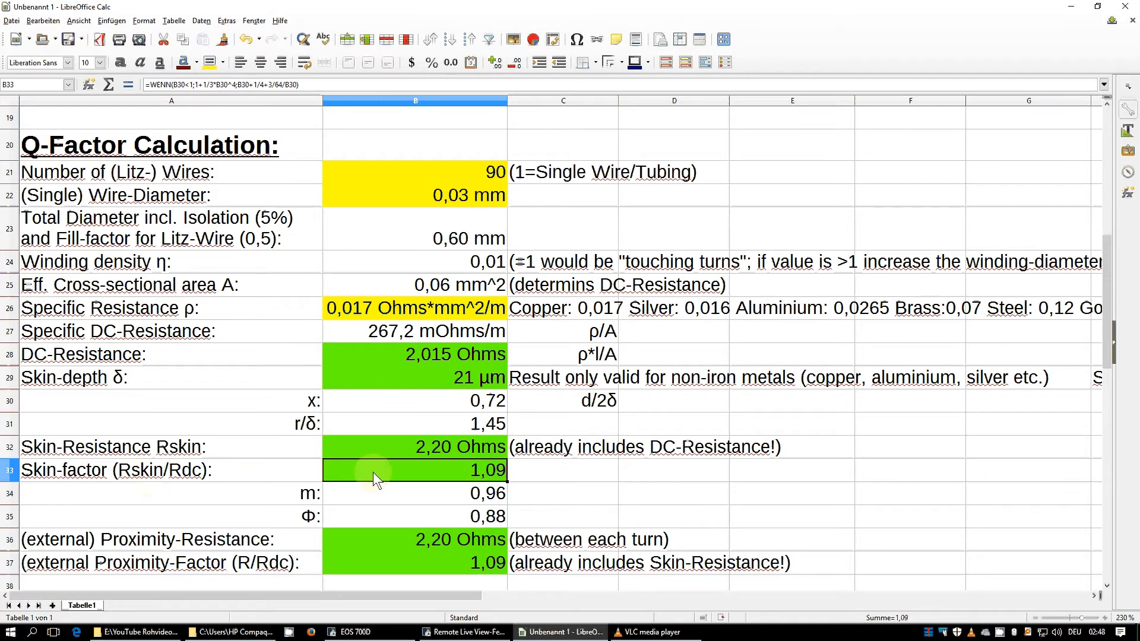
left_click(409, 447)
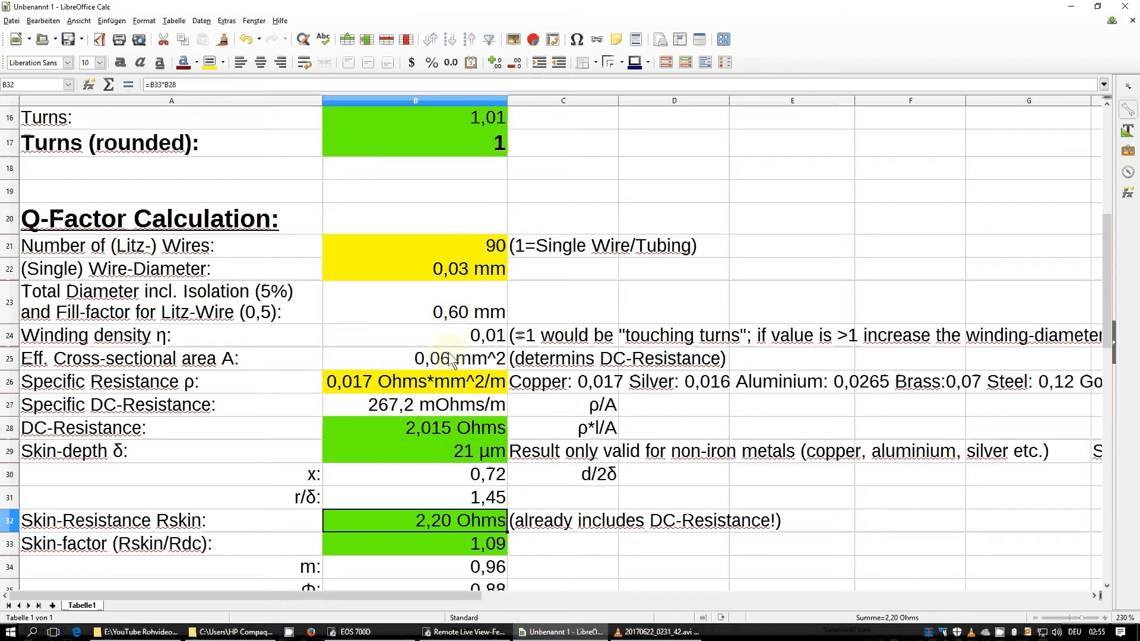
Step: Compare the external and internal proximity resistances with the skin resistance in the Q-Factor Calculation
scroll(450, 355, "down", 1)
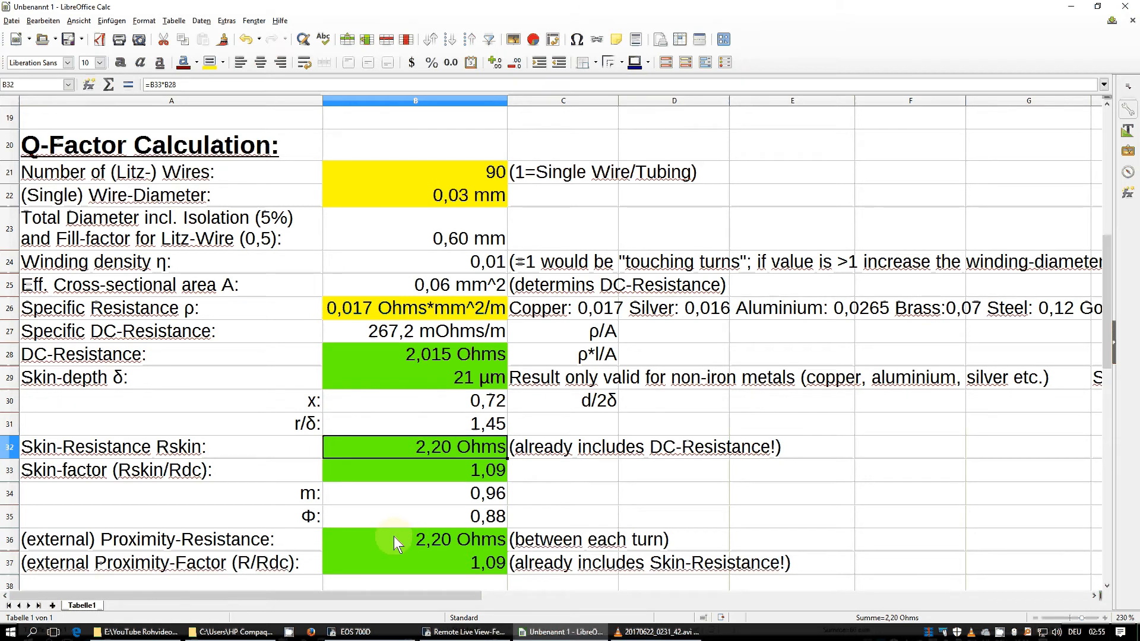
scroll(394, 536, "down", 2)
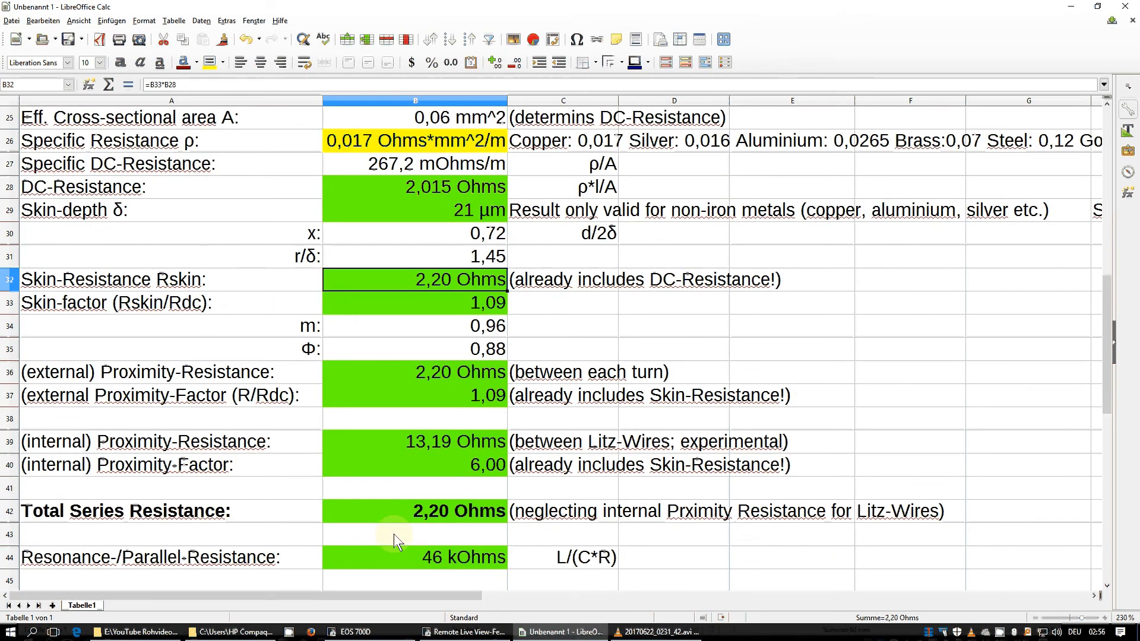
scroll(393, 533, "up", 1)
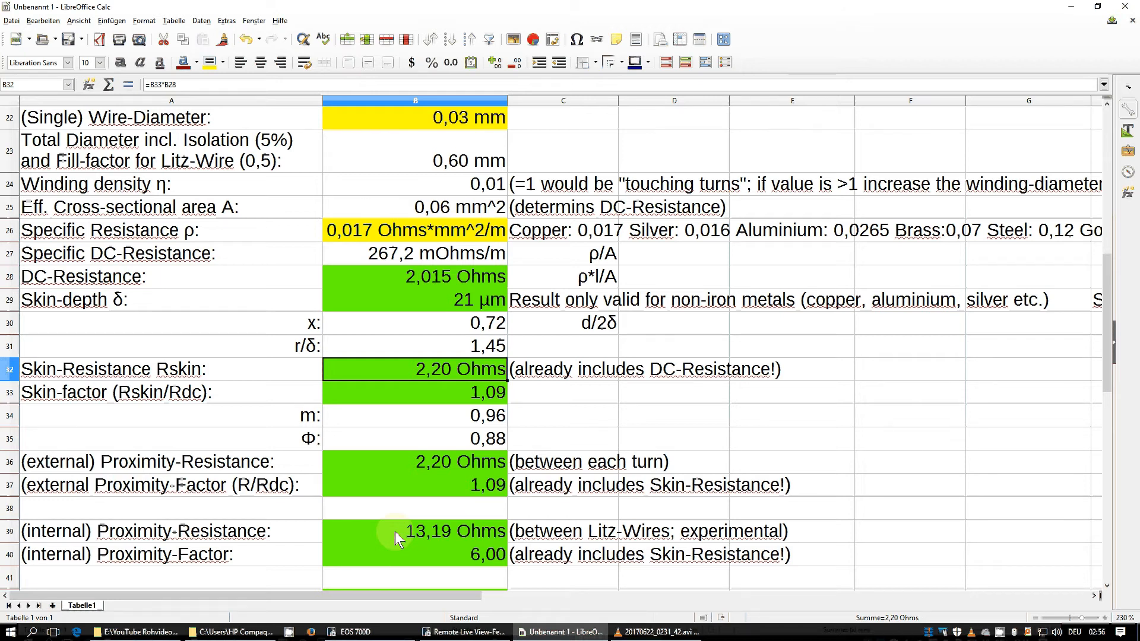
left_click(395, 532)
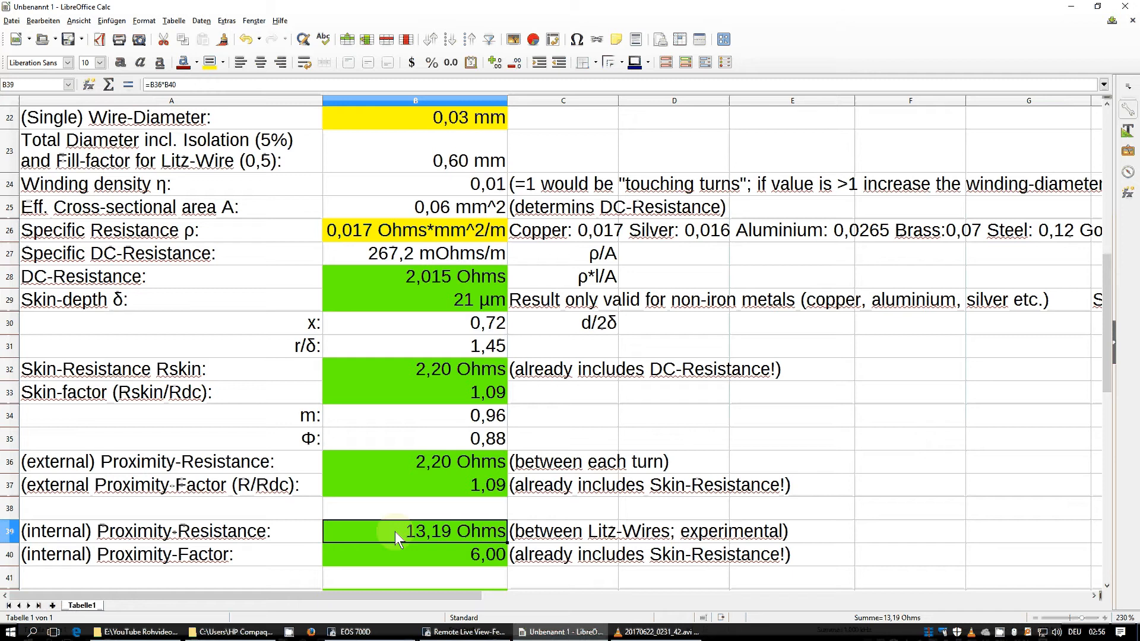
scroll(405, 410, "up", 1)
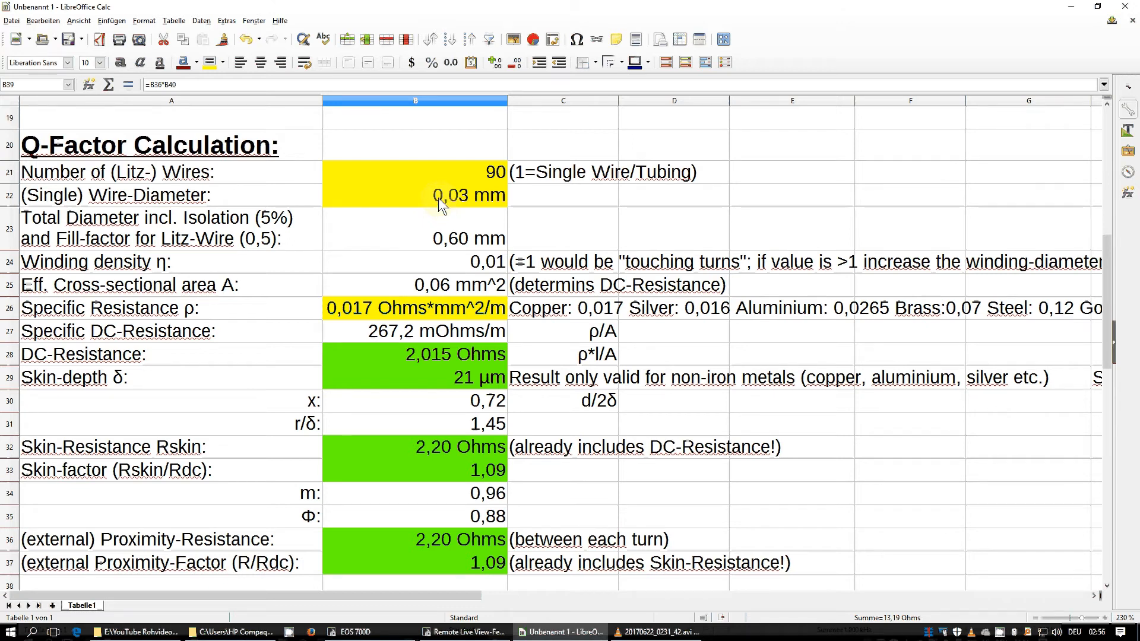
scroll(439, 199, "down", 1)
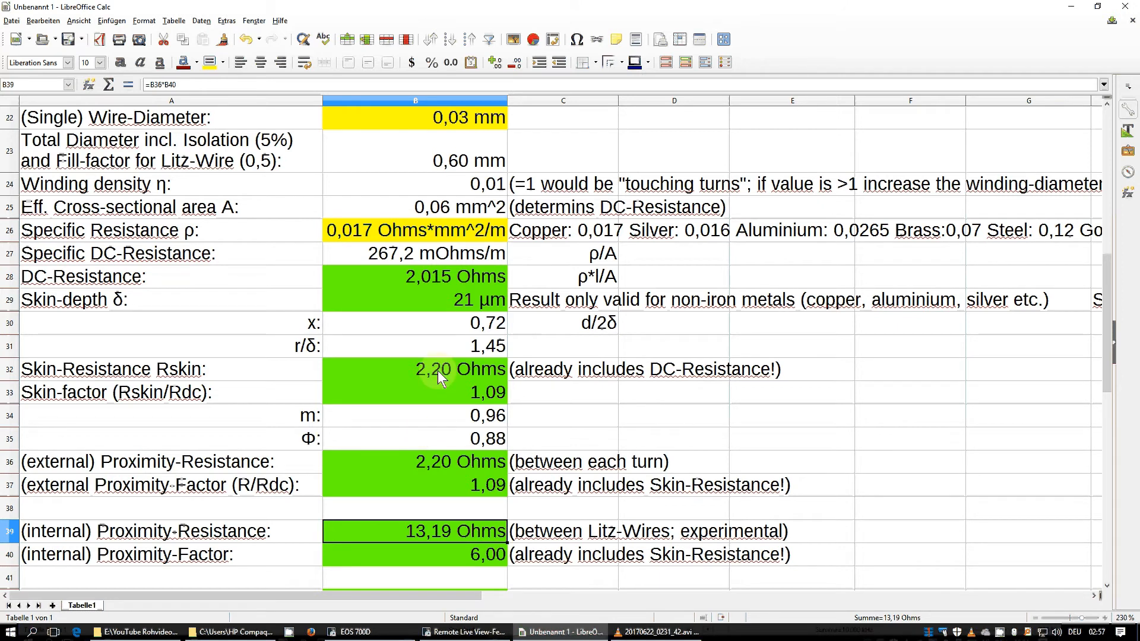
left_click(425, 460)
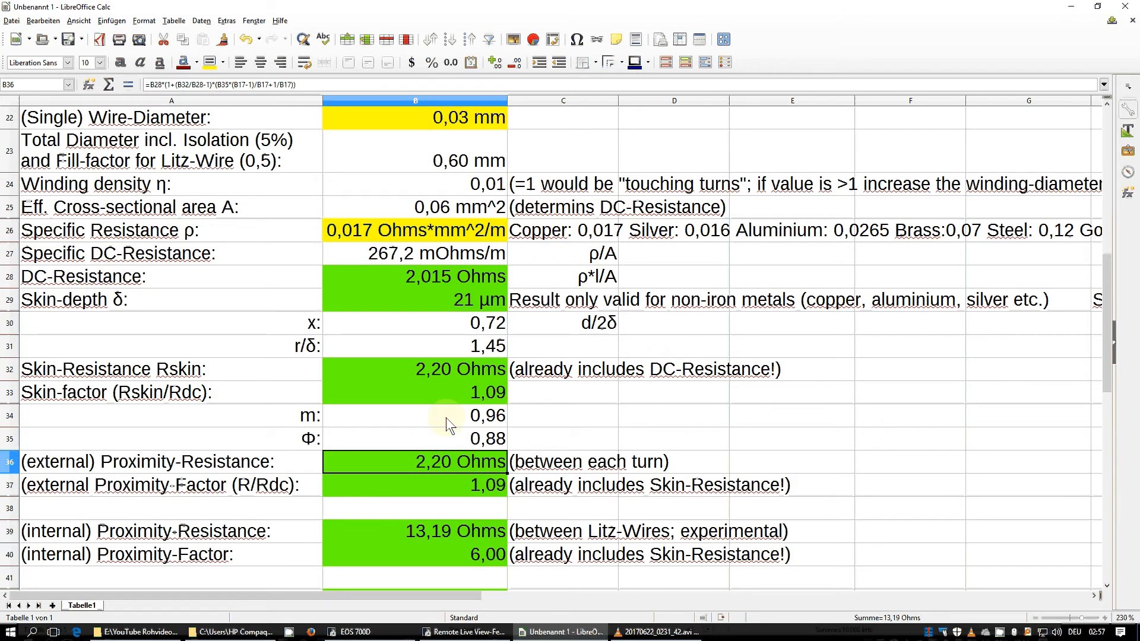
left_click(465, 364)
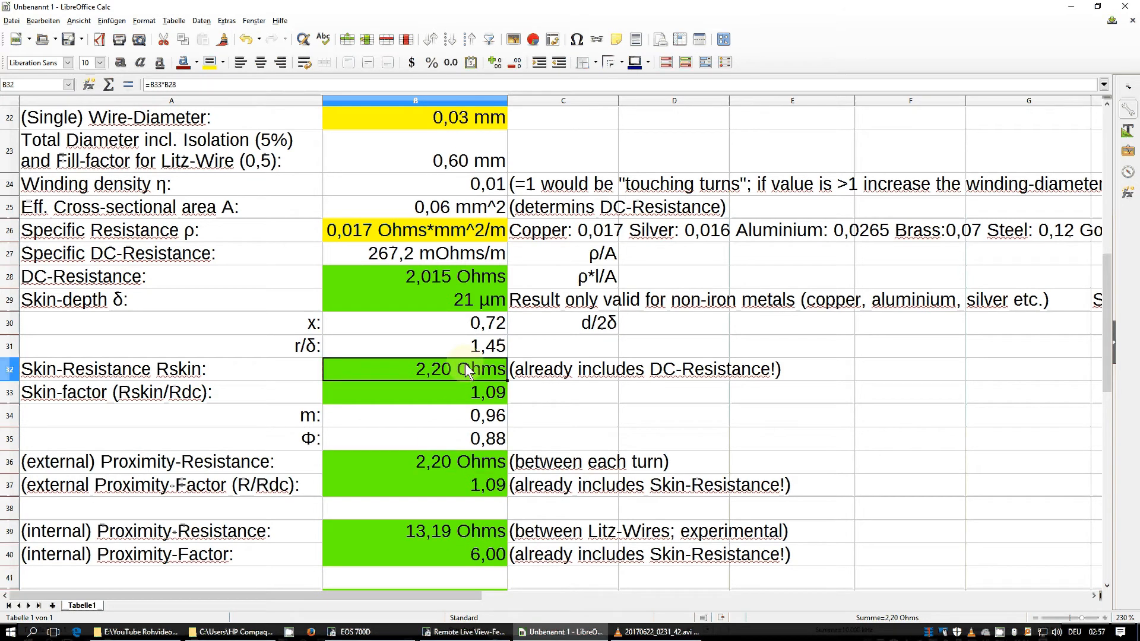
left_click(441, 463)
left_click(416, 529)
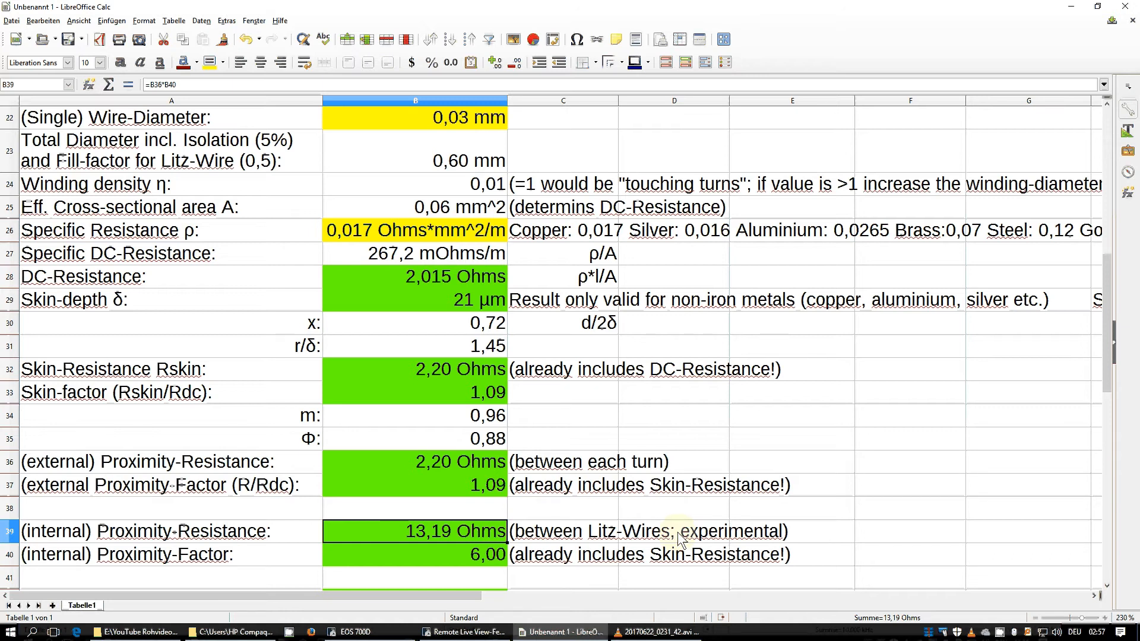
Step: Undo the last wire-diameter change and review the total series resistance, Q-factor and bandwidth of the litz-wire coil
key("ctrl+z")
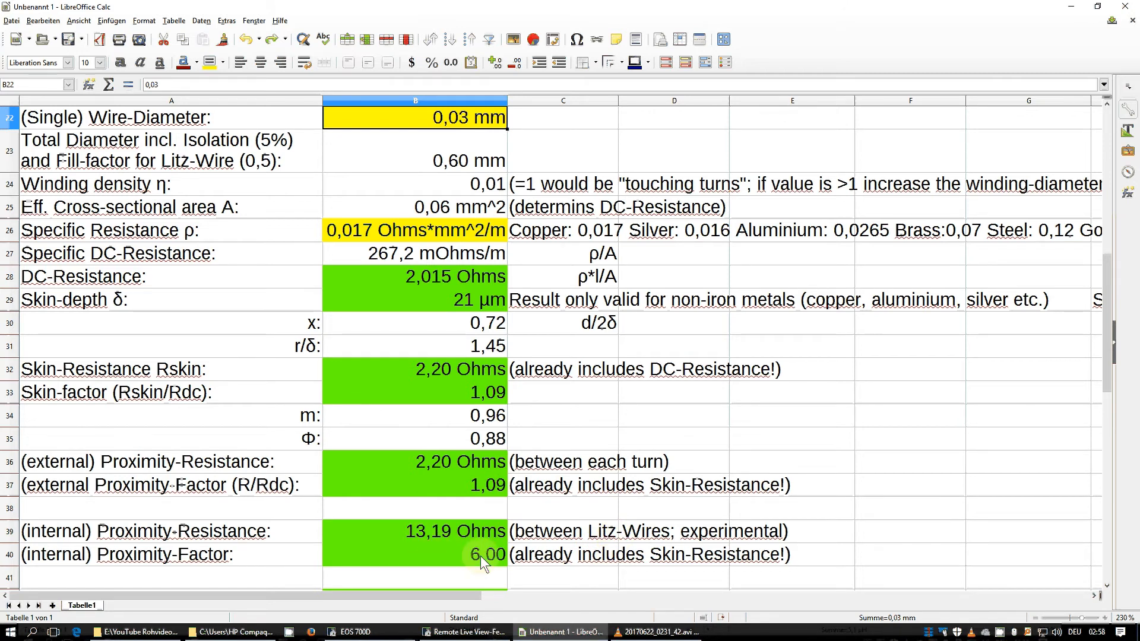
scroll(481, 555, "down", 1)
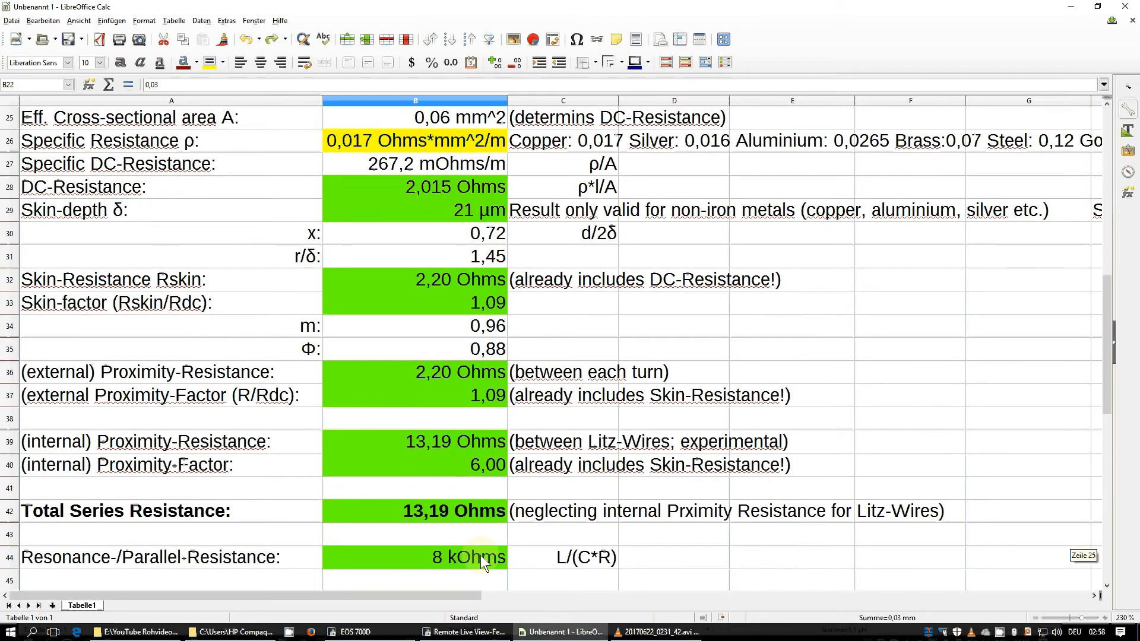
scroll(480, 559, "down", 1)
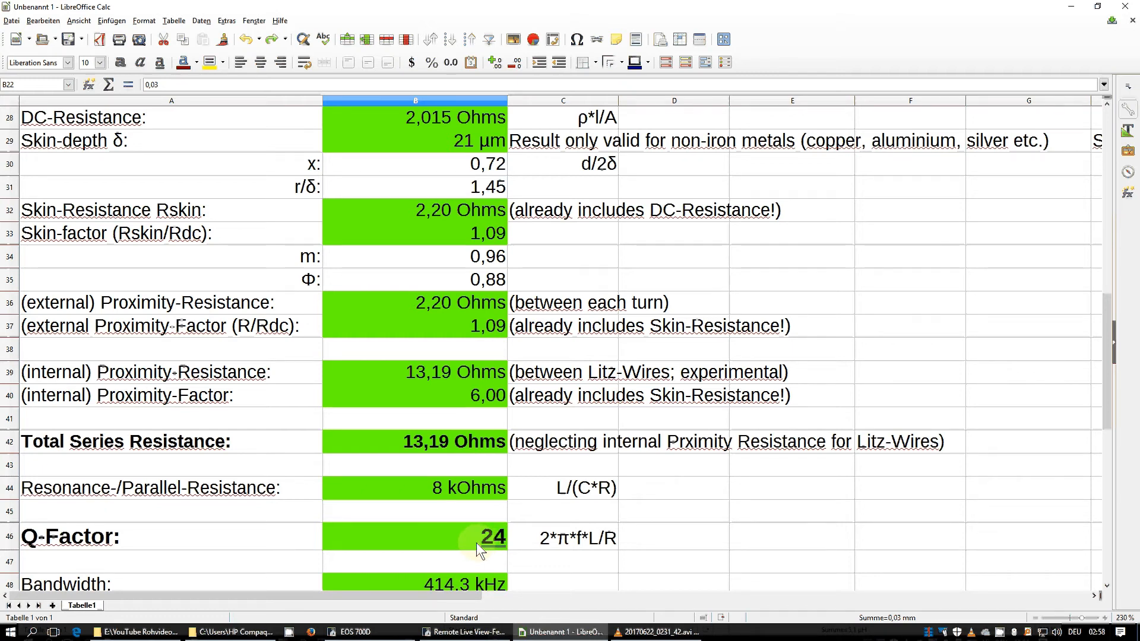
scroll(477, 543, "down", 1)
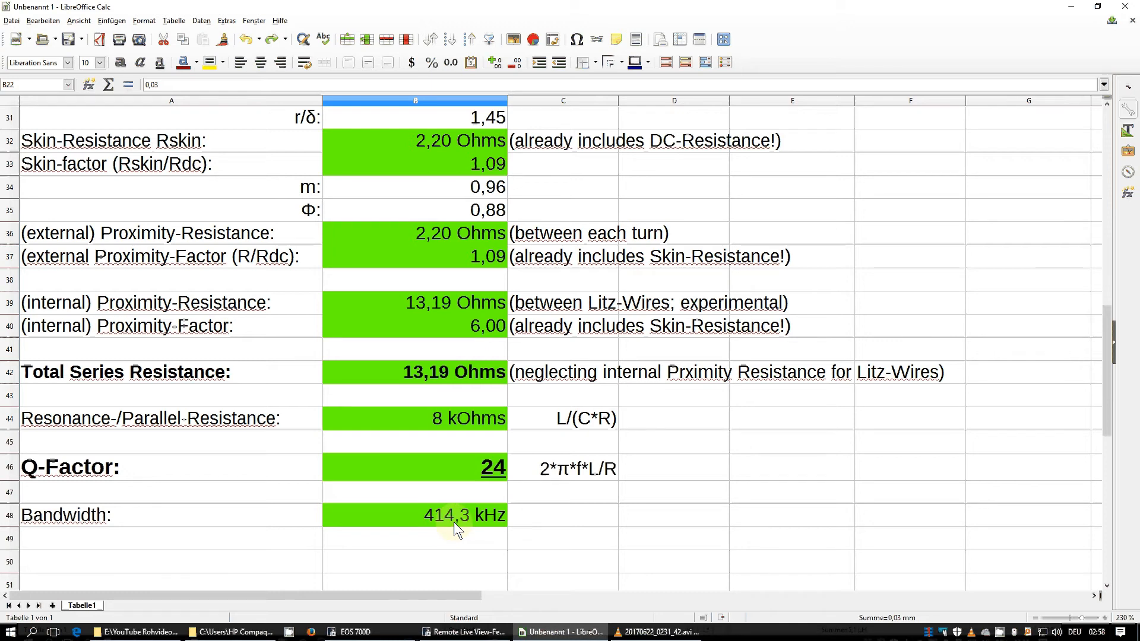
scroll(454, 522, "up", 1)
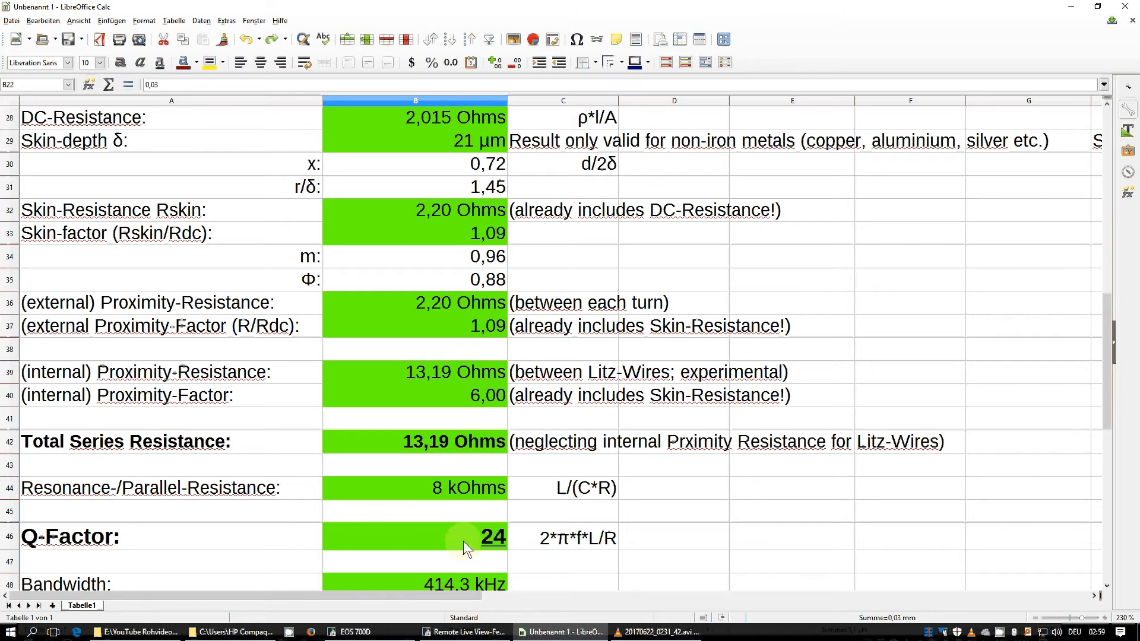
Step: Inspect the Q-factor of the litz-wire coil and compare its skin resistance with its internal proximity resistance
left_click(463, 541)
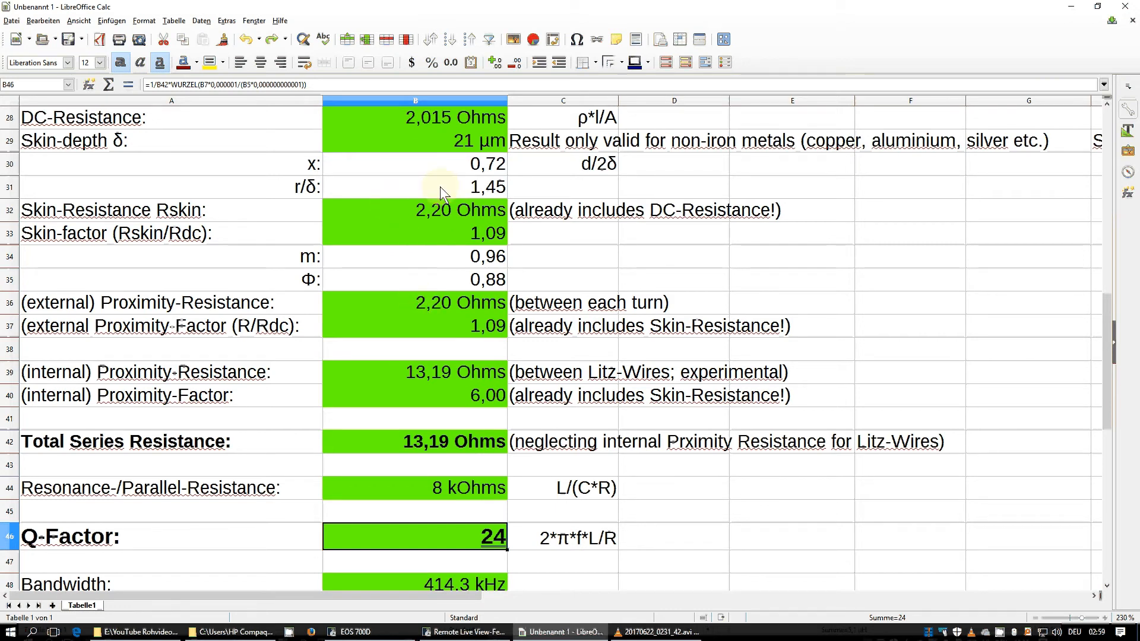
left_click(418, 209)
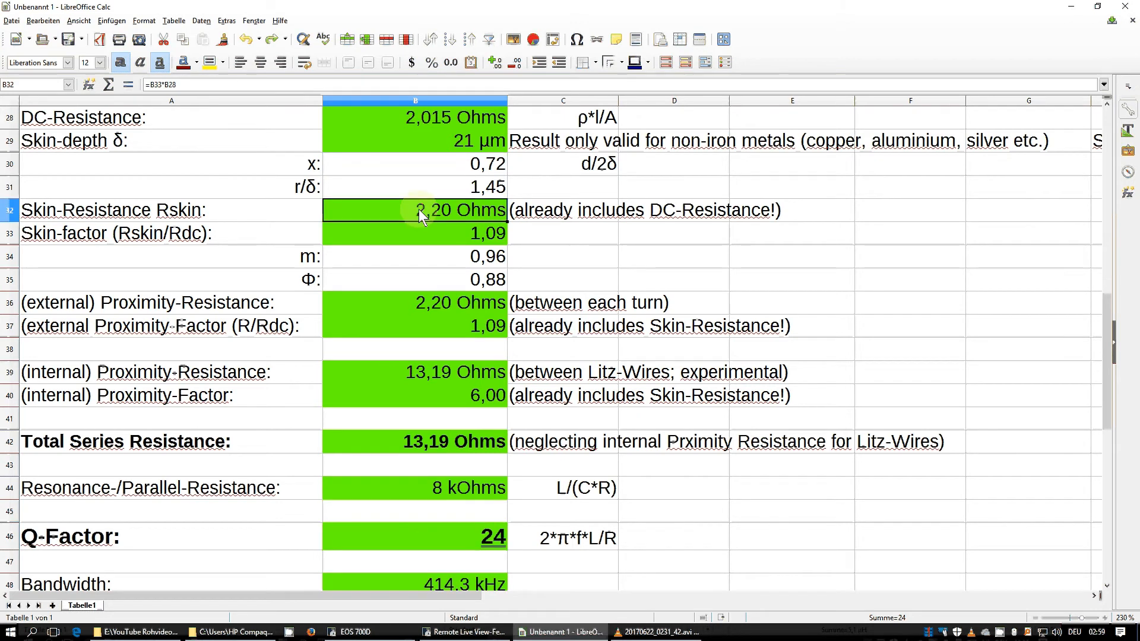
left_click(410, 373)
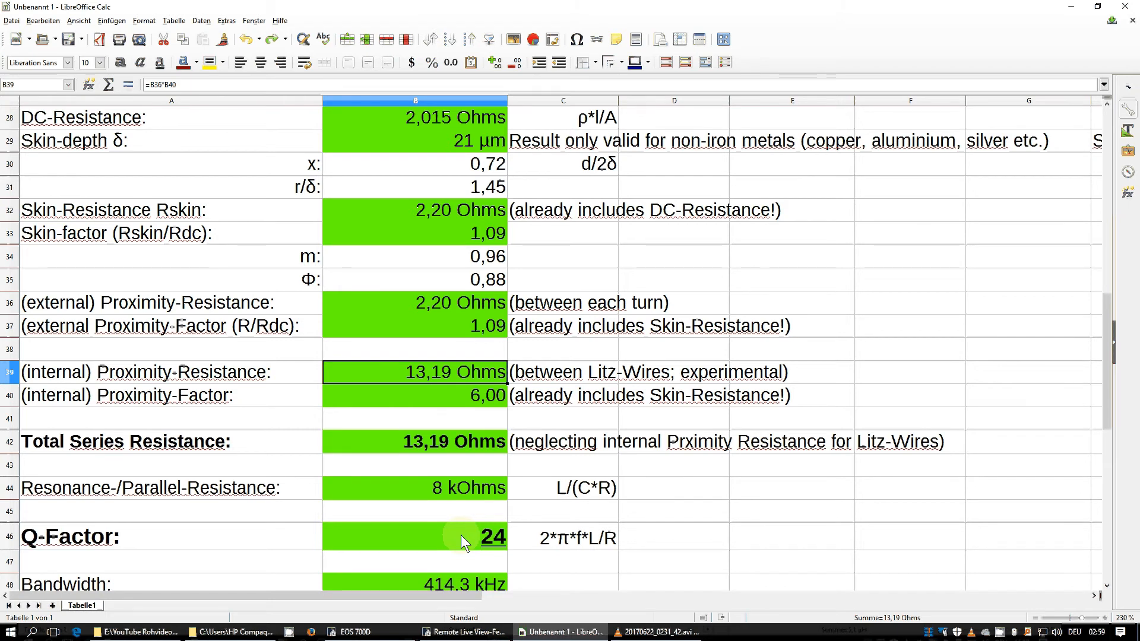
Step: Set the number of litz wires to 1 and the single wire diameter to 1,5 mm in the Q-Factor Calculation section
scroll(460, 536, "up", 3)
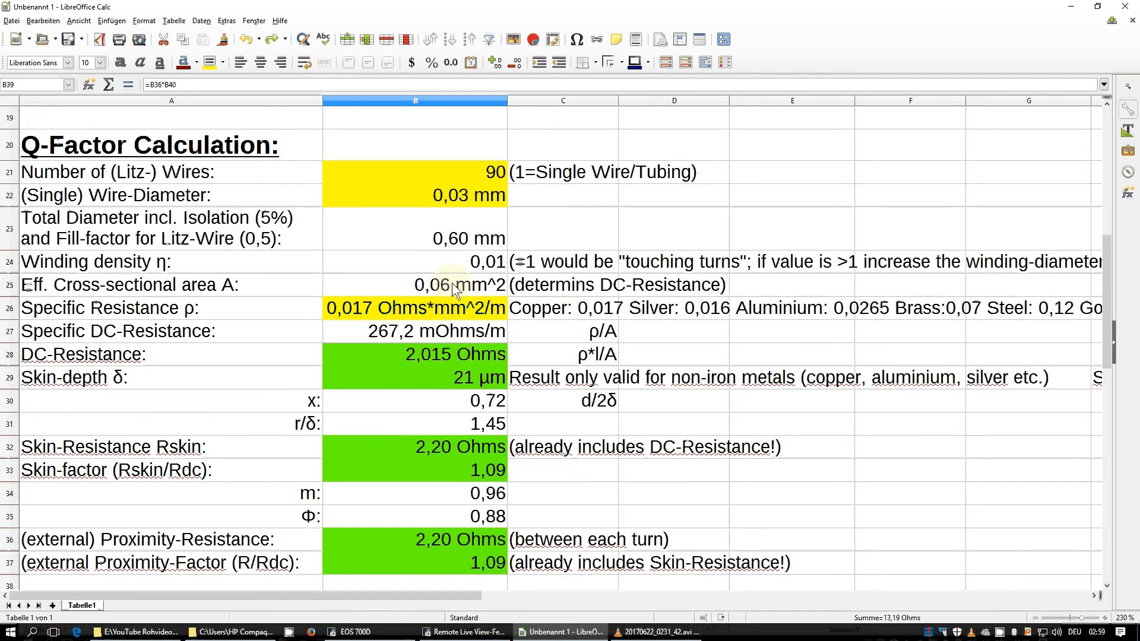
left_click(477, 174)
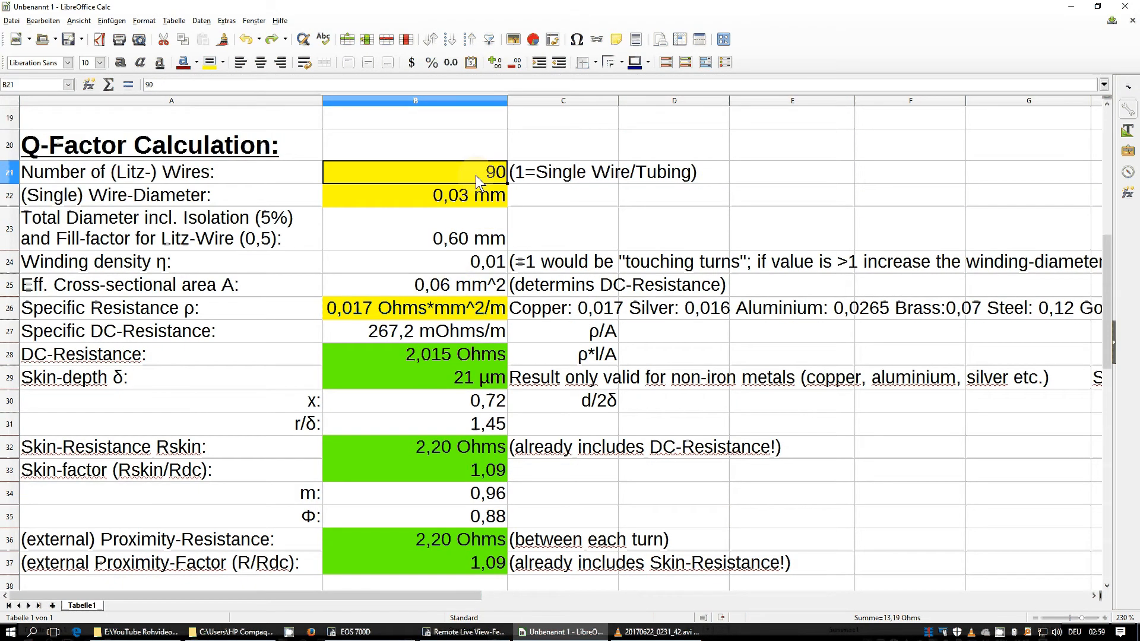
type("1")
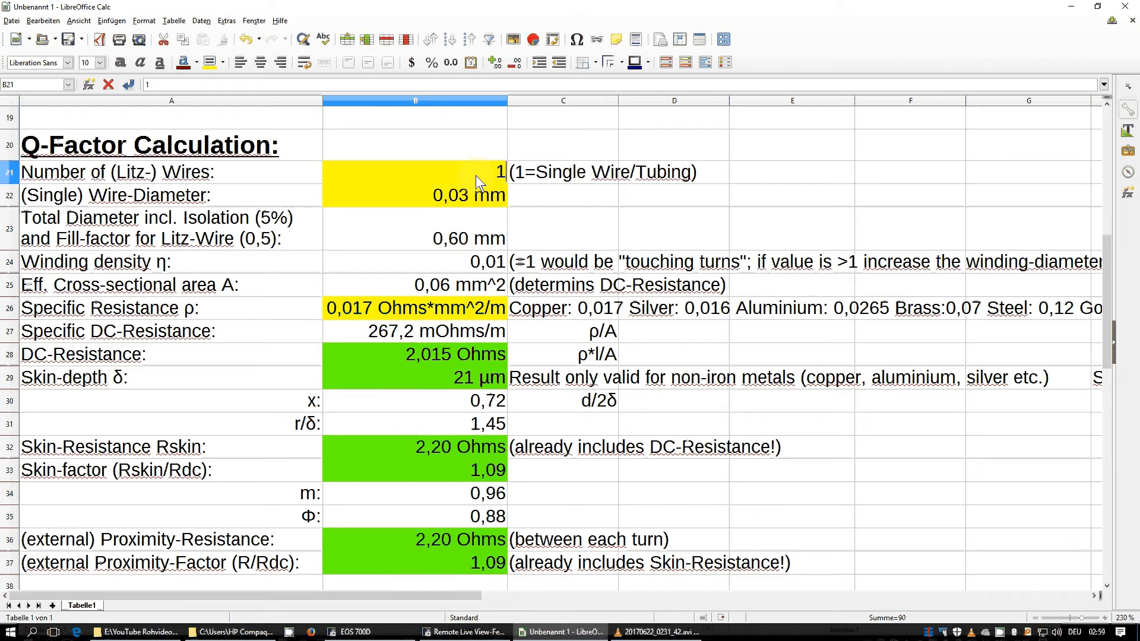
key("Return")
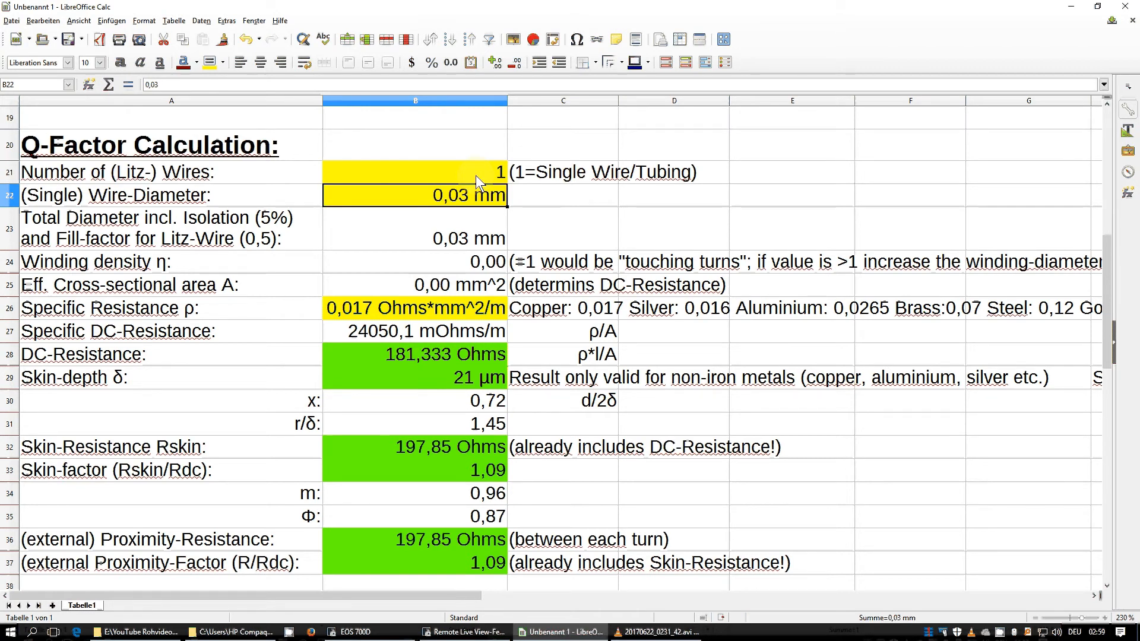
type("1,5")
key("Return")
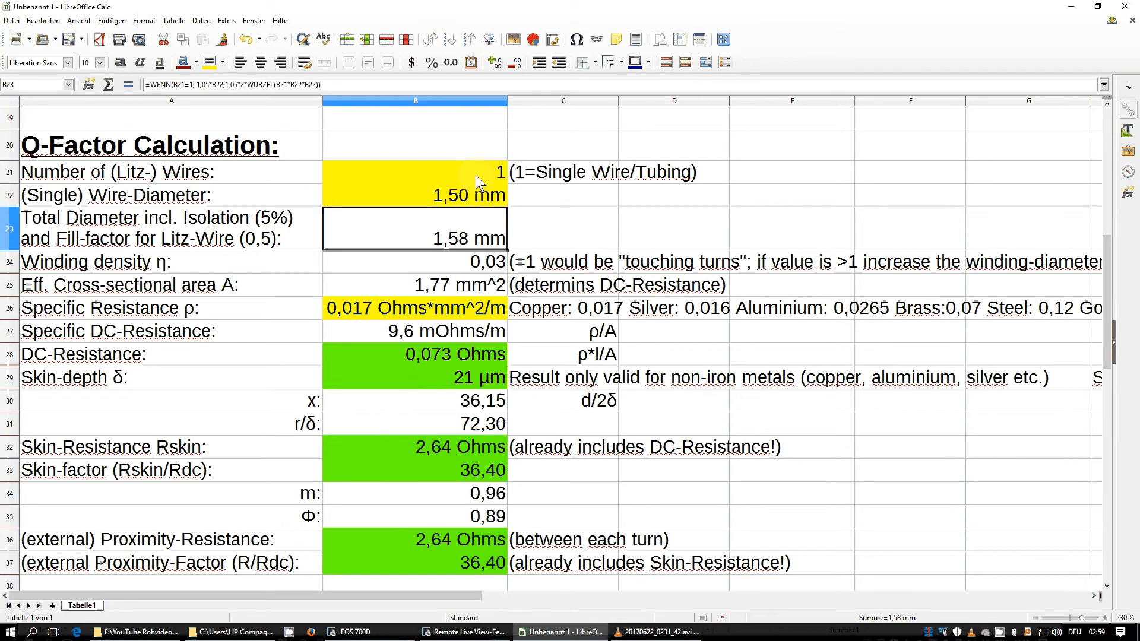
Step: Compare the DC resistance, skin resistance and external and internal proximity resistances of the 1,5 mm single wire
left_click(443, 357)
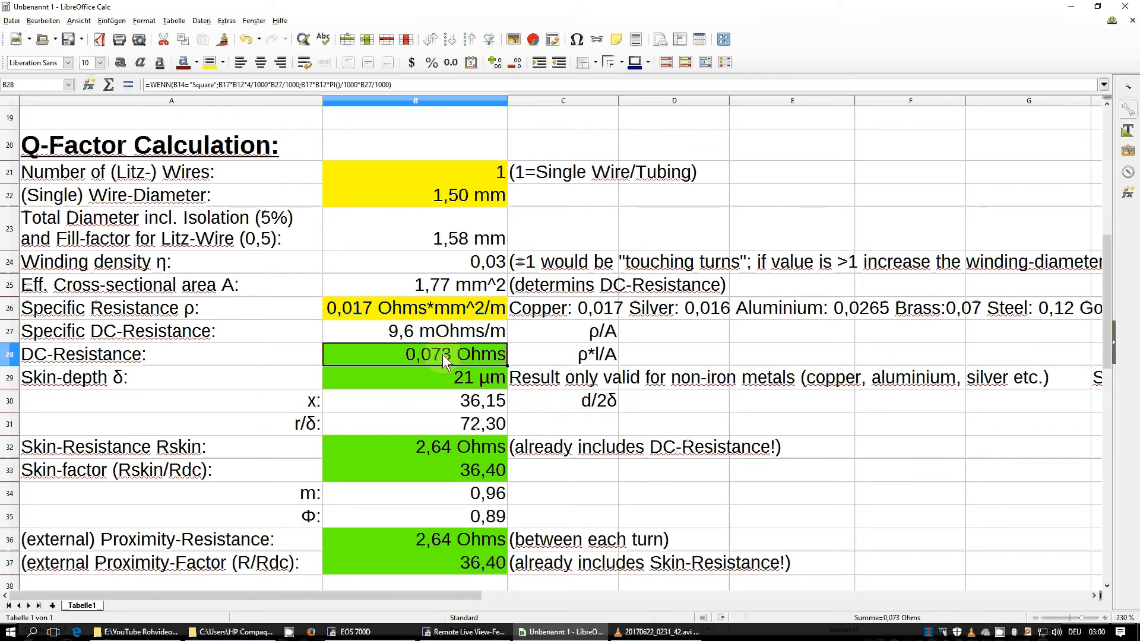
left_click(443, 446)
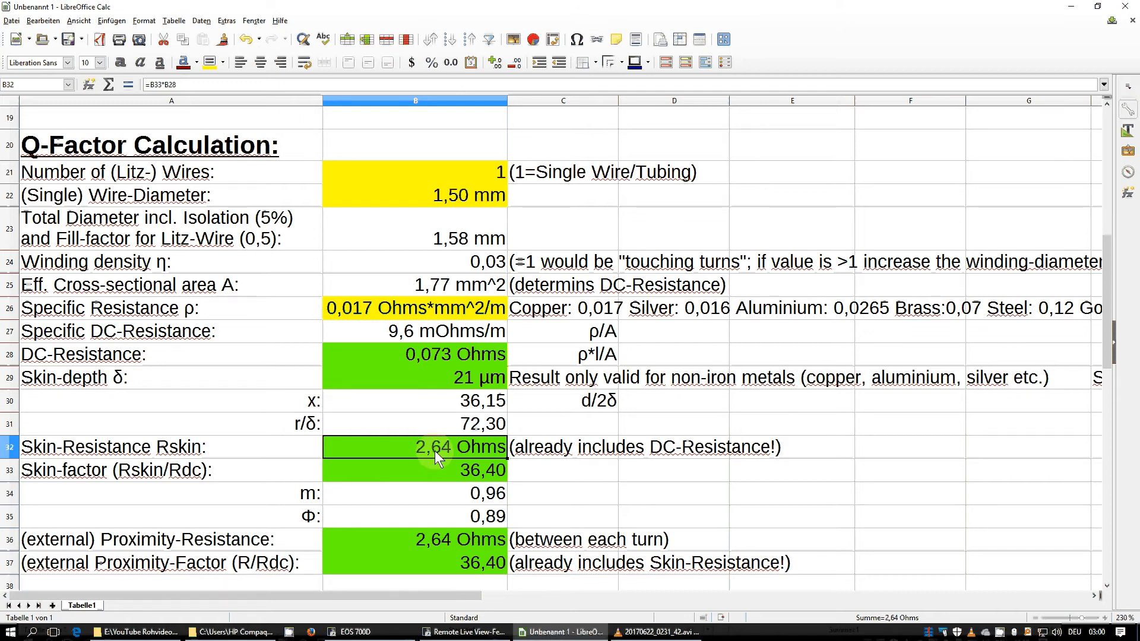
scroll(435, 451, "down", 1)
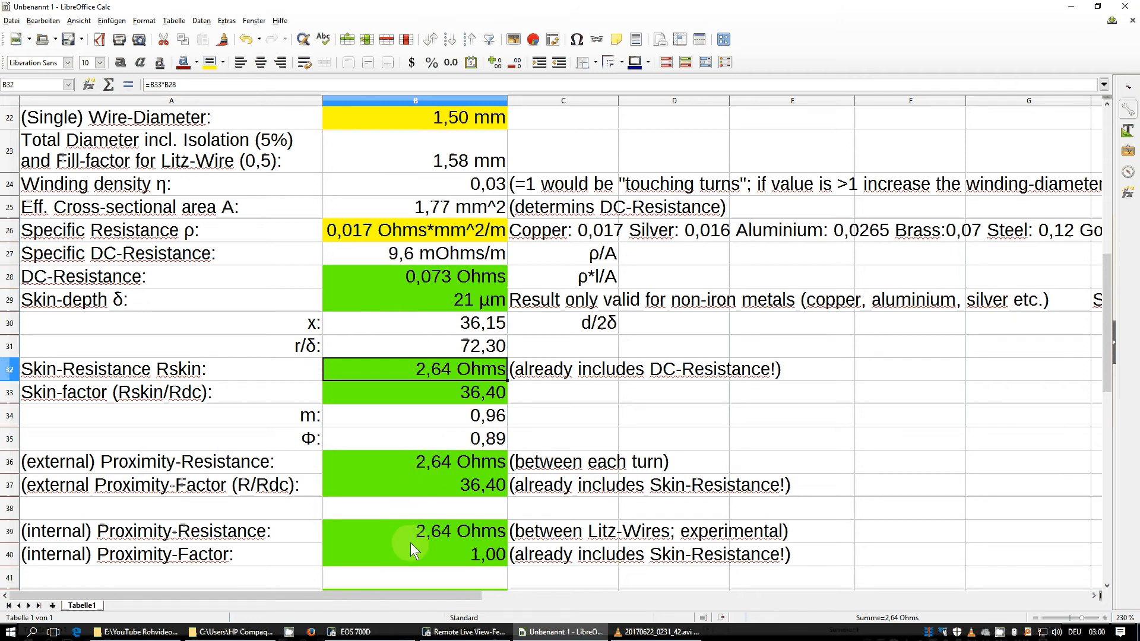
left_click(432, 463)
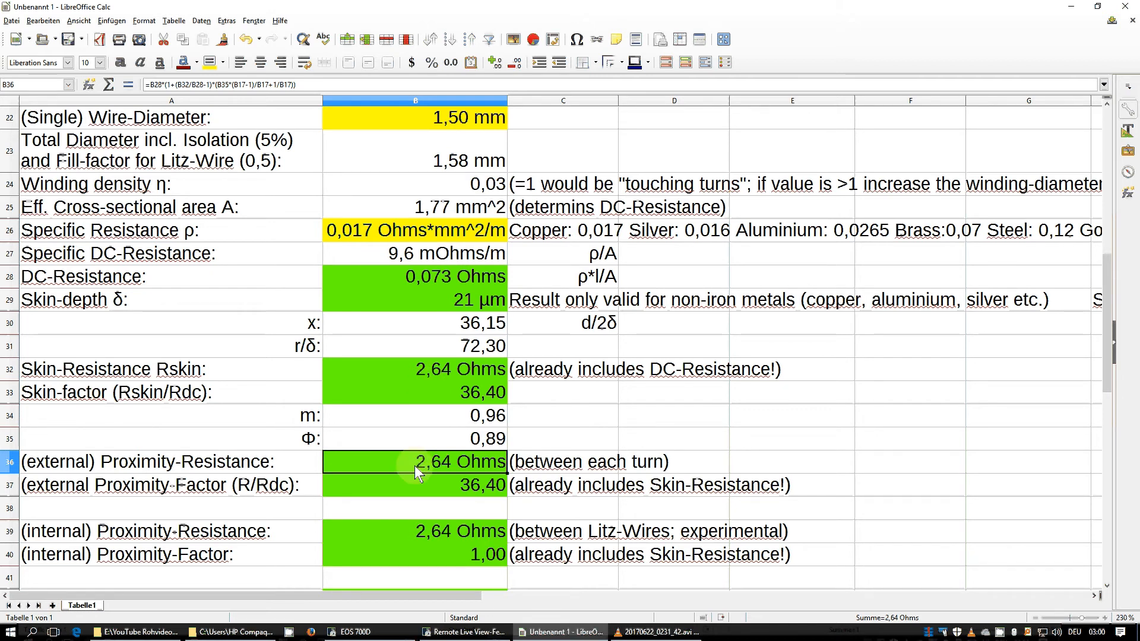
left_click(432, 532)
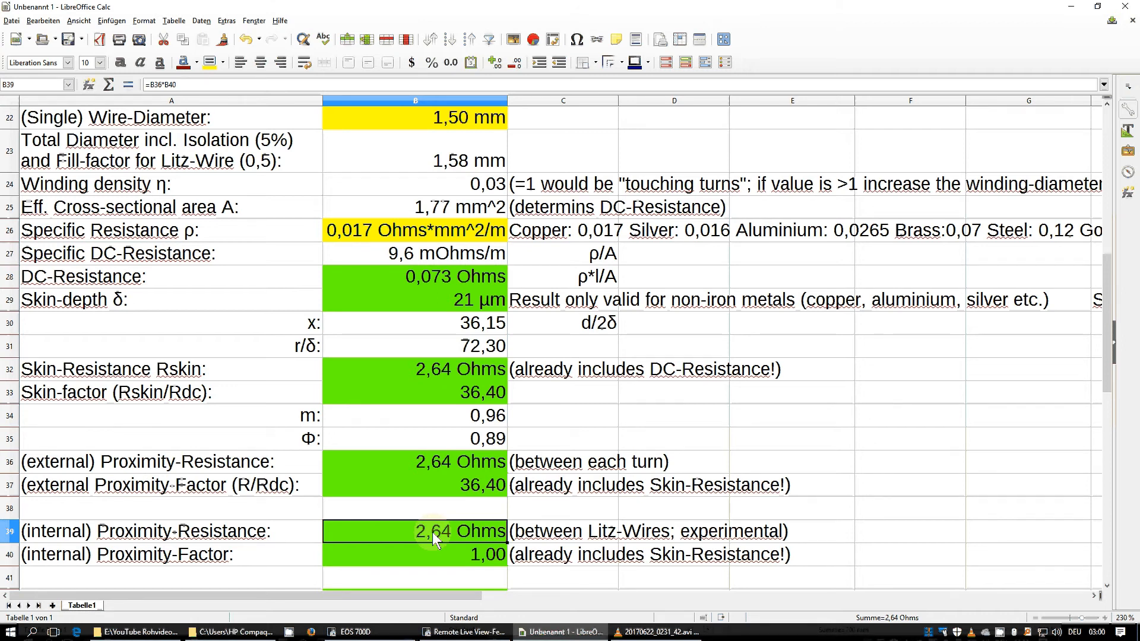
Step: Review the total series resistance, Q-factor and bandwidth results for the 1,5 mm single wire
scroll(433, 532, "down", 1)
scroll(431, 531, "down", 1)
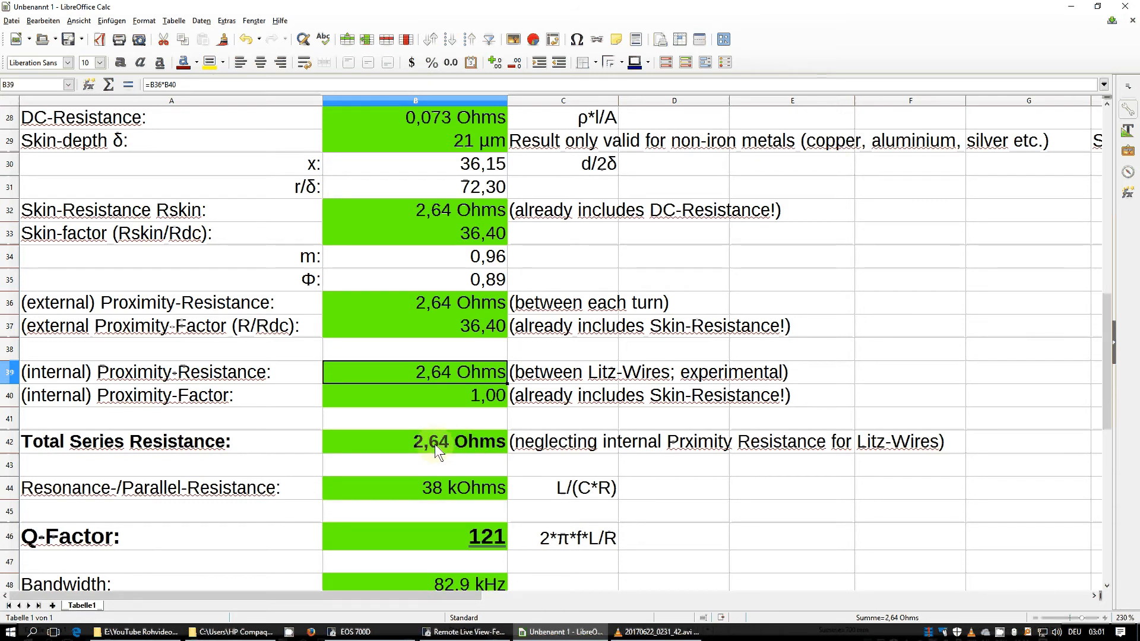
scroll(436, 538, "down", 1)
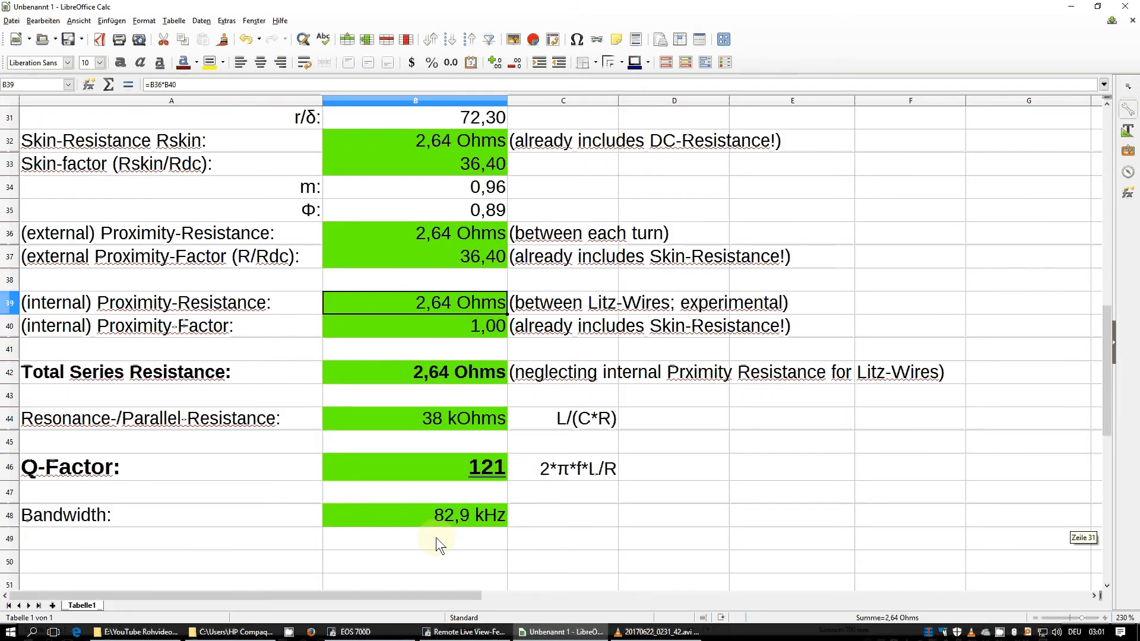
left_click(464, 472)
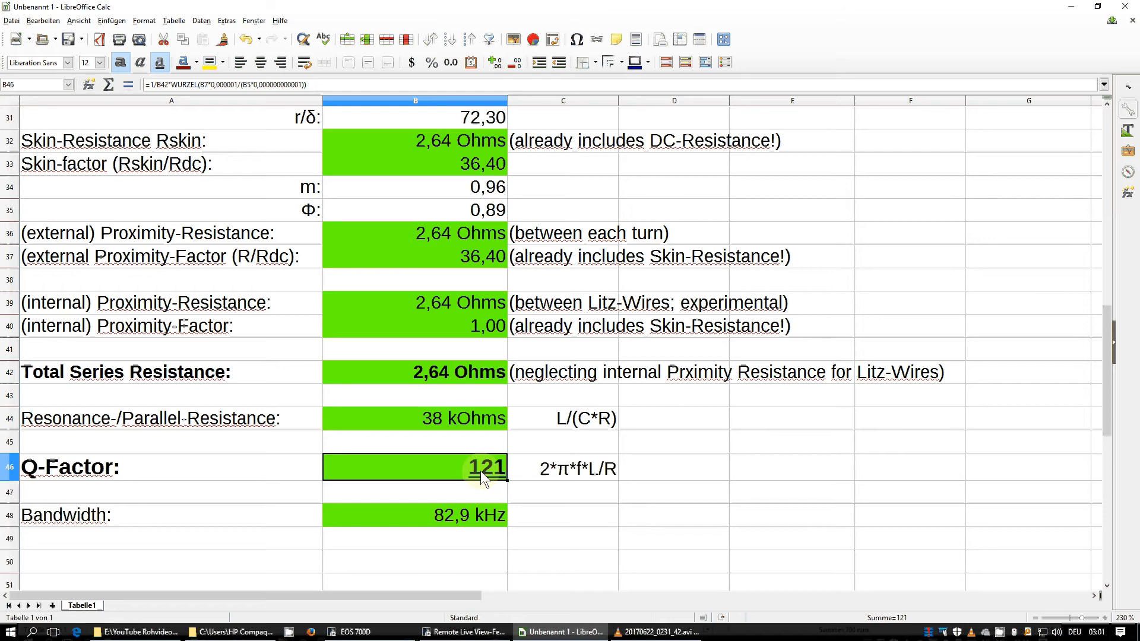
left_click(452, 516)
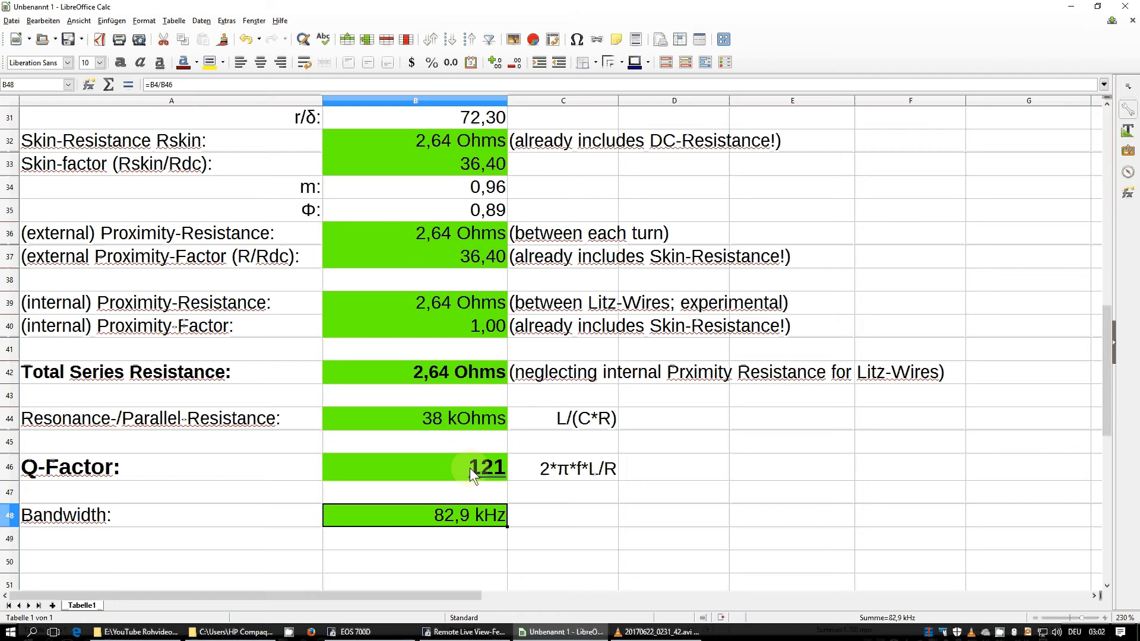
Step: Check the skin depth and set the single wire diameter in the Q-Factor Calculation section to 20 mm
scroll(469, 468, "up", 4)
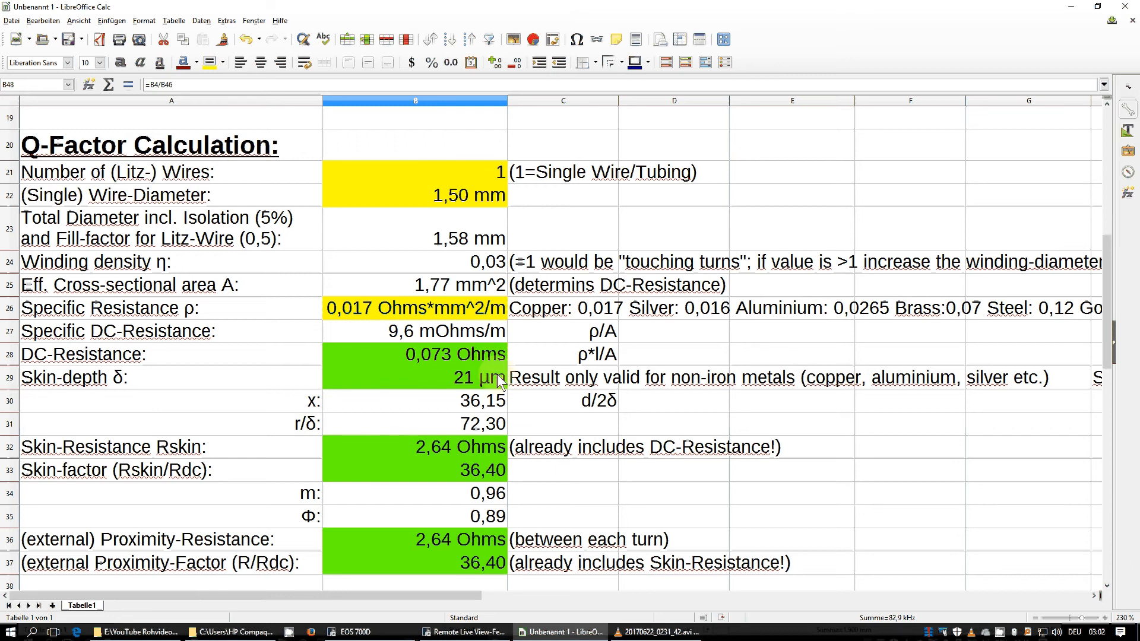
left_click(454, 382)
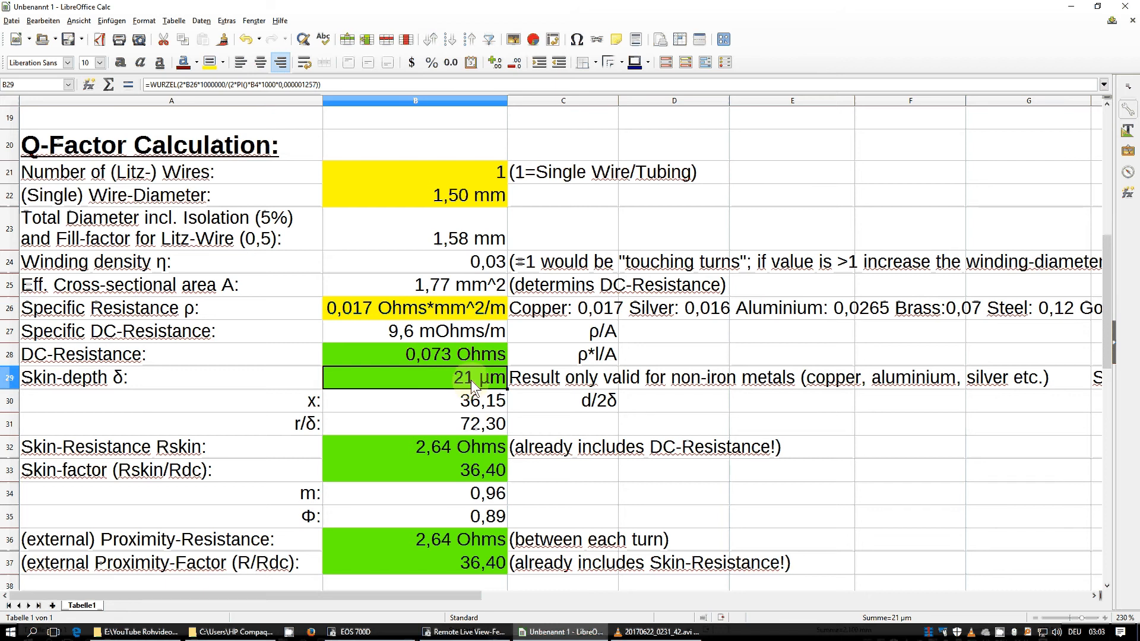
left_click(473, 192)
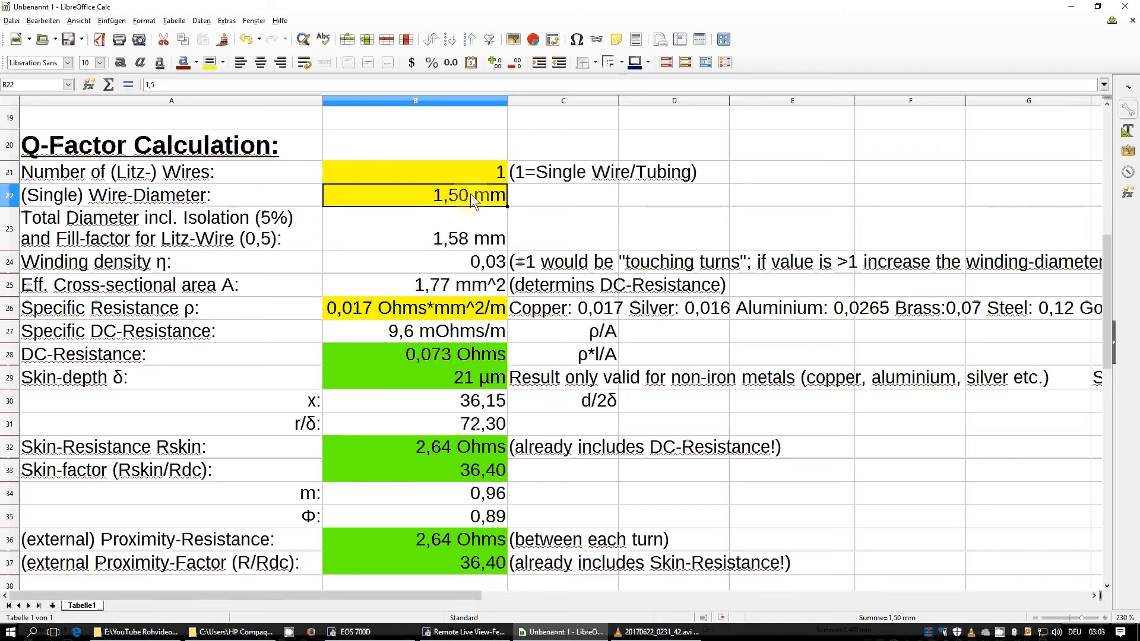
type("20")
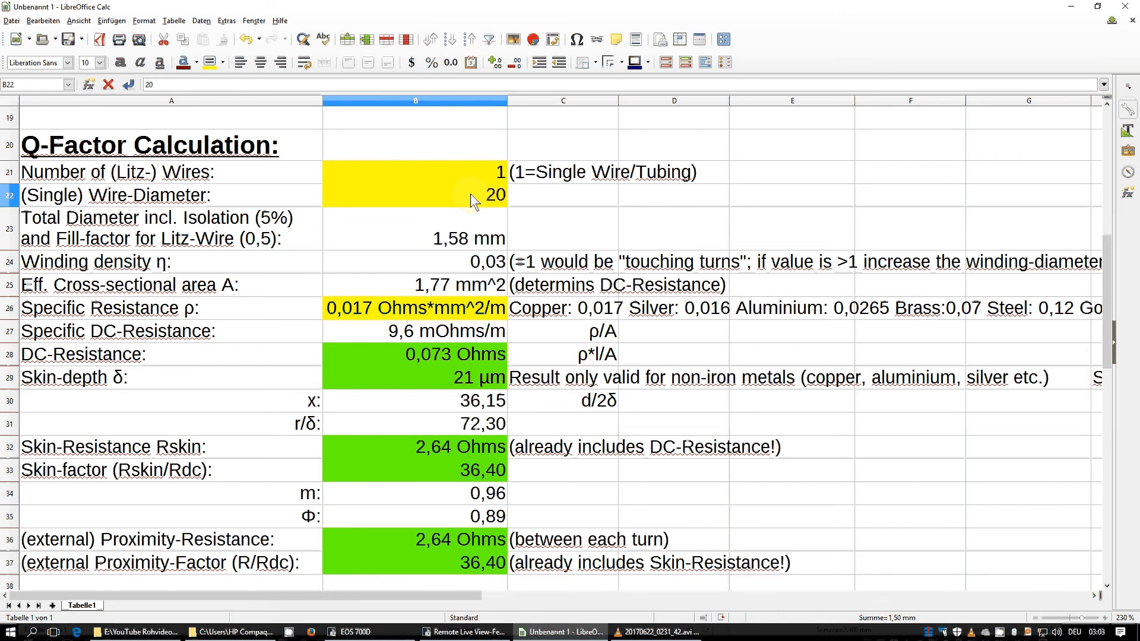
key("Return")
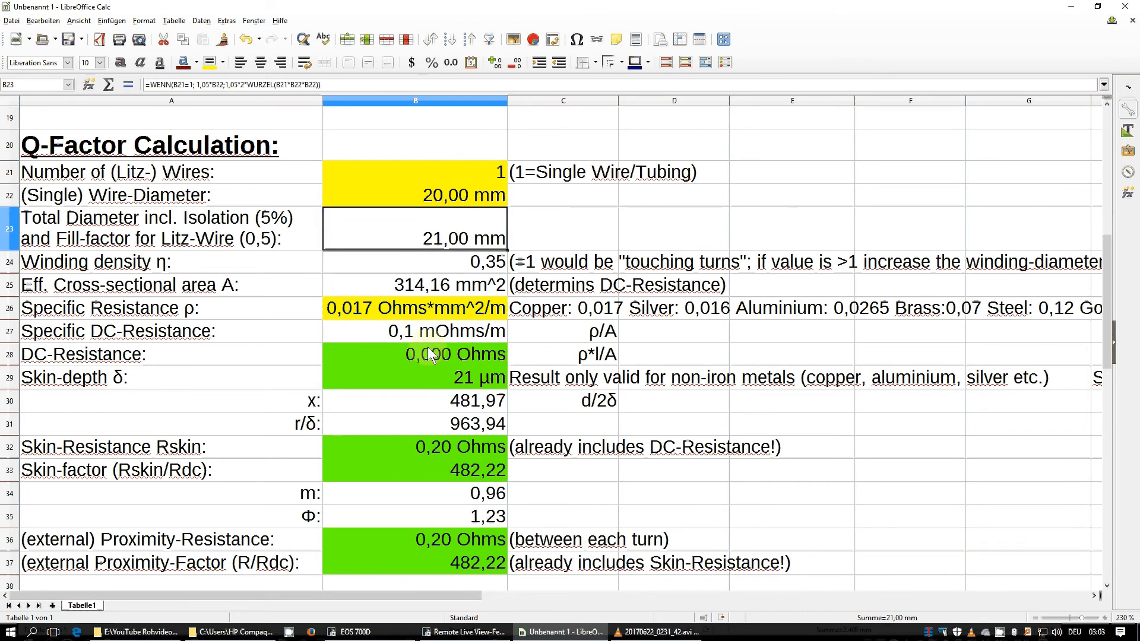
Step: Compare the DC resistance, skin resistance and proximity resistances of the 20 mm conductor
left_click(446, 359)
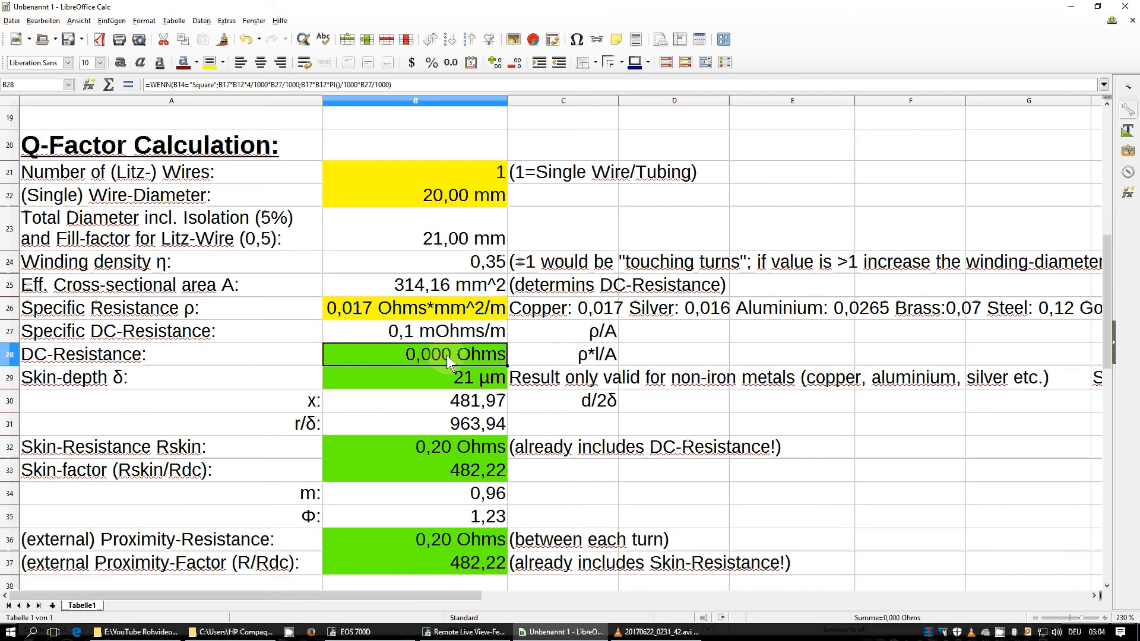
left_click(408, 447)
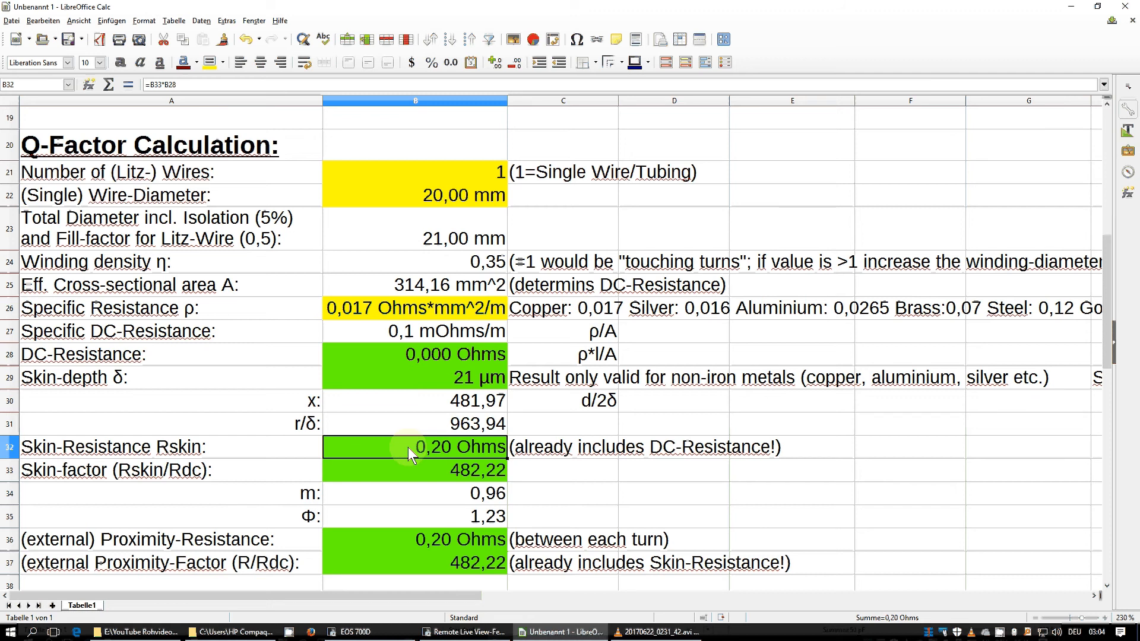
scroll(430, 452, "down", 3)
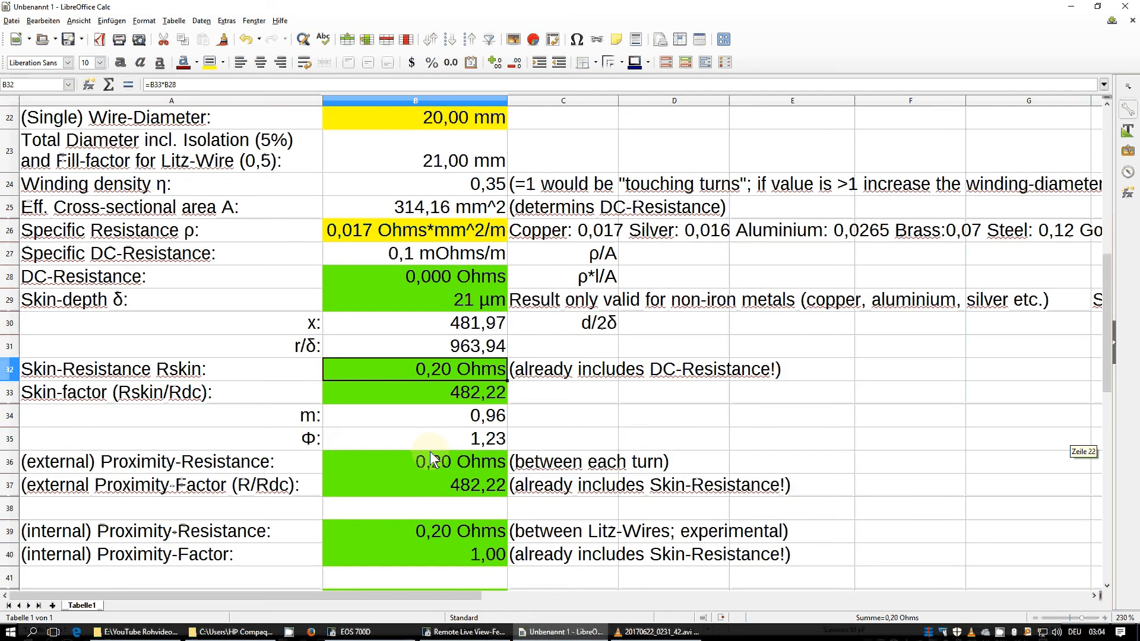
Step: Examine the total series resistance, parallel resistance, Q-factor and bandwidth results for the 20 mm conductor
scroll(428, 450, "down", 1)
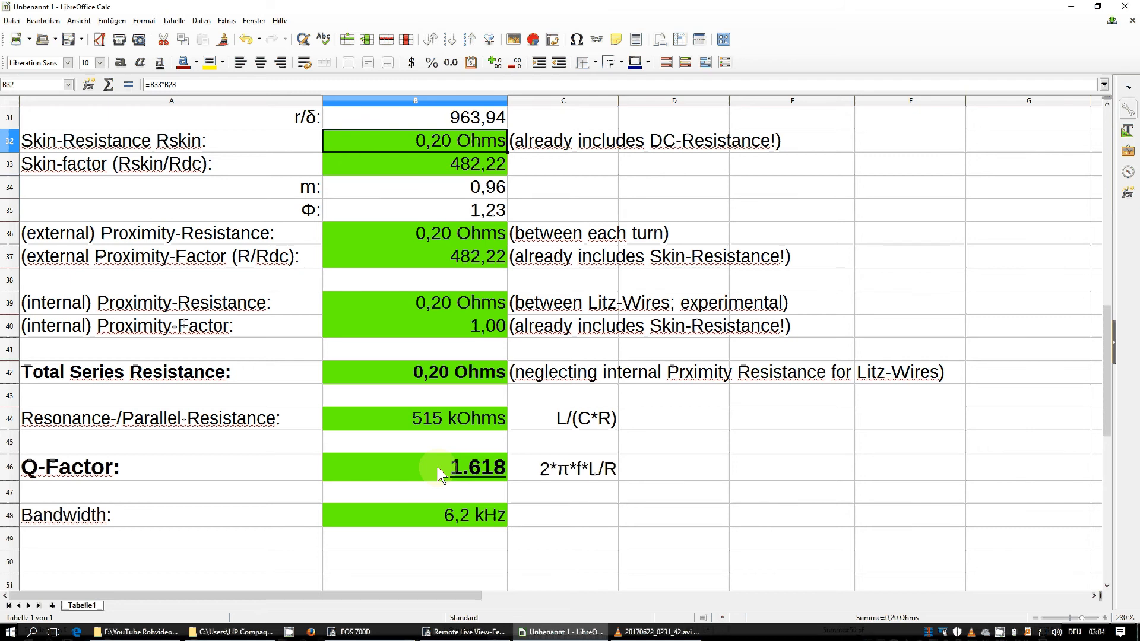
left_click(435, 516)
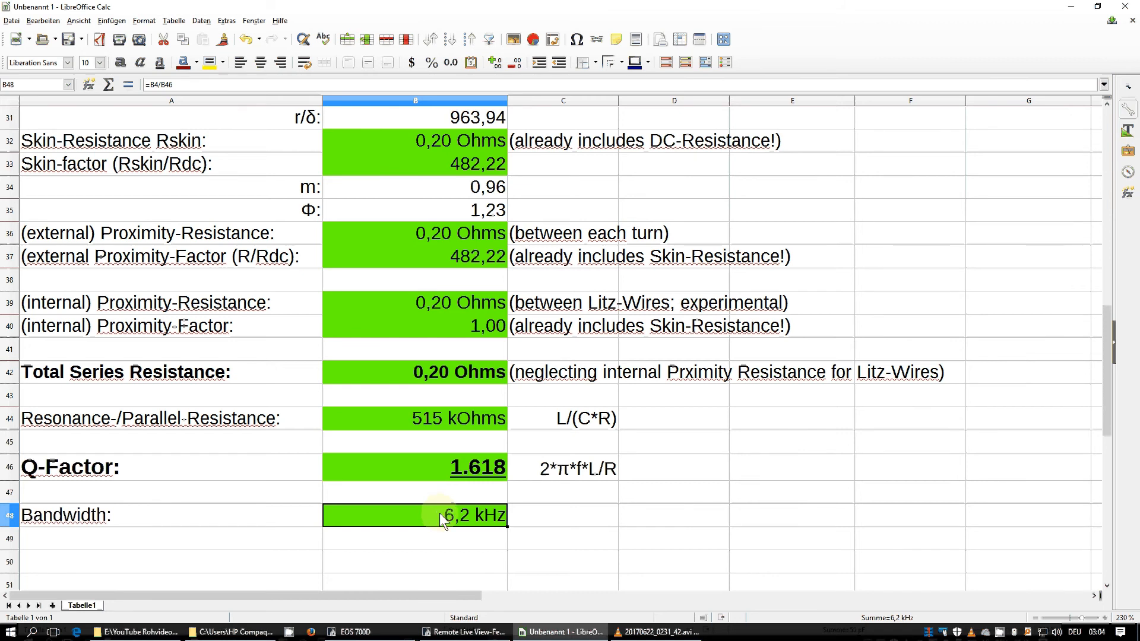
scroll(455, 535, "up", 2)
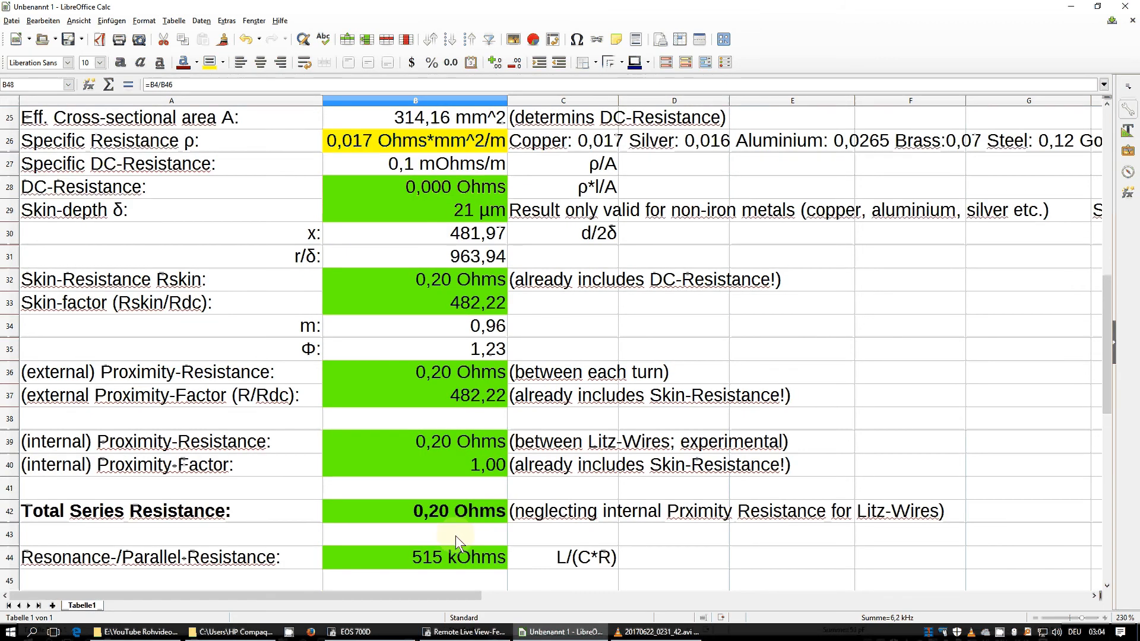
scroll(456, 536, "down", 2)
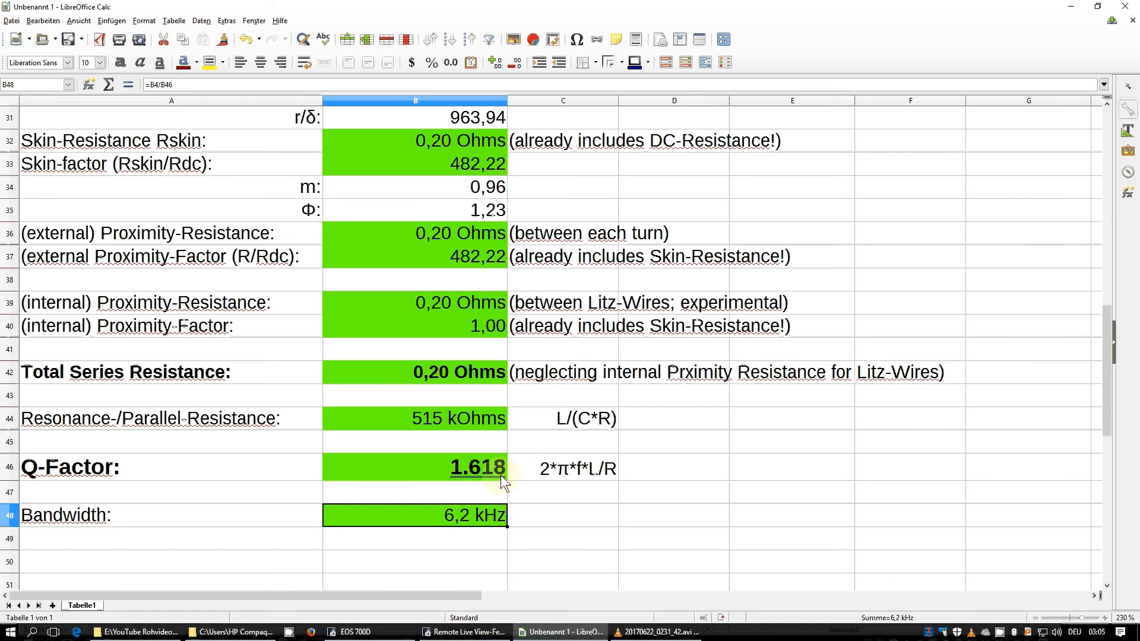
scroll(501, 475, "up", 1)
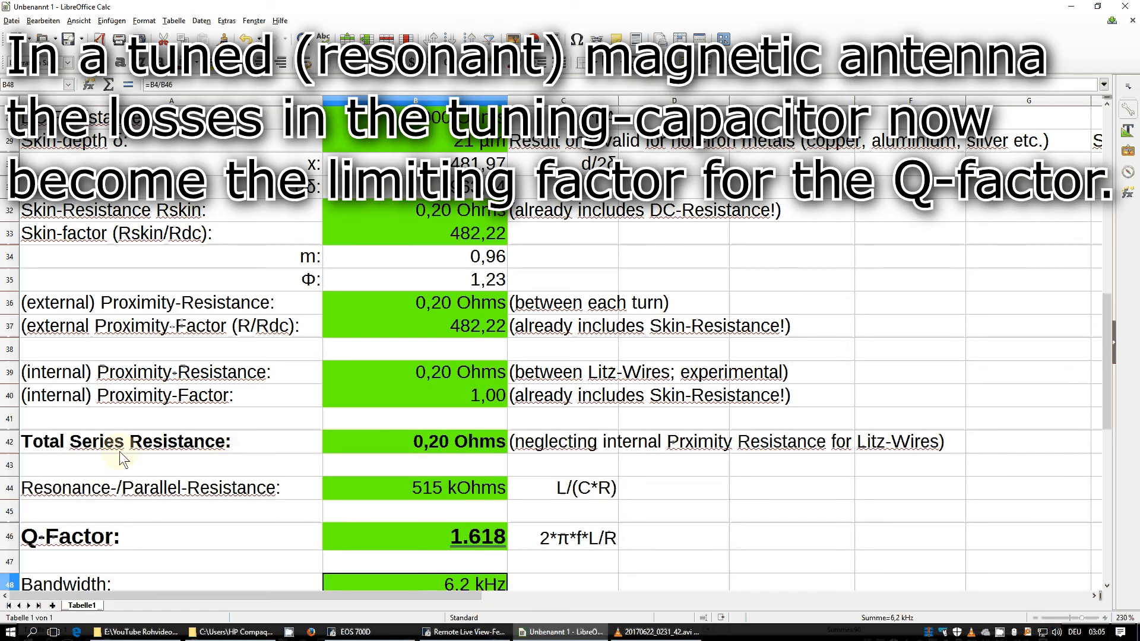
Step: Compare the total series resistance of the single conductor with its wire diameter, DC resistance and skin resistance
left_click(377, 444)
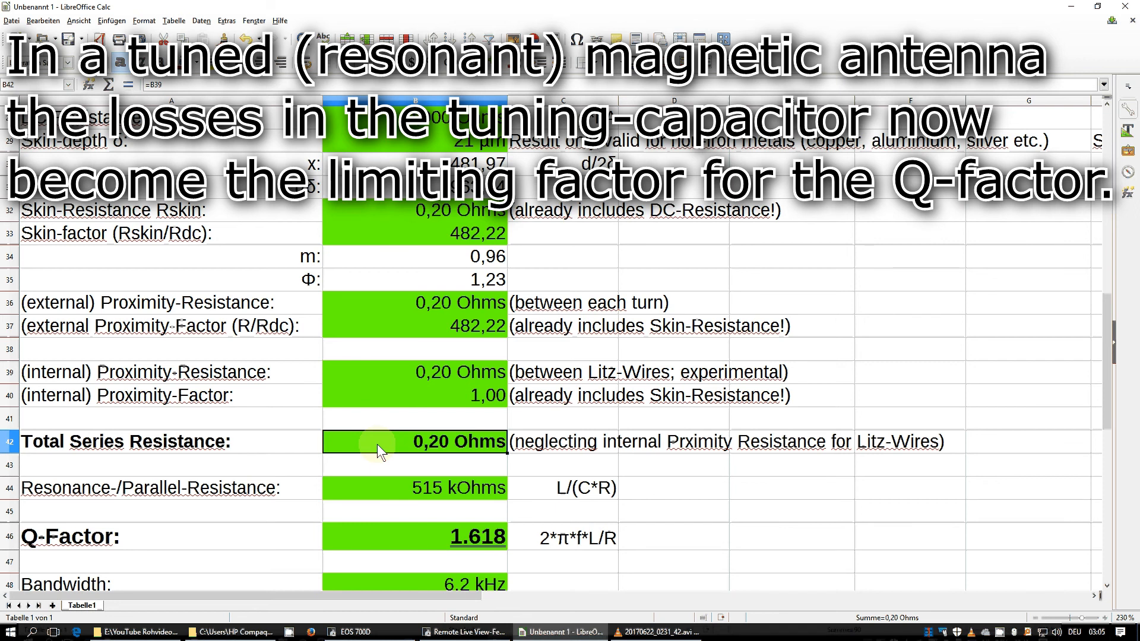
scroll(377, 445, "up", 2)
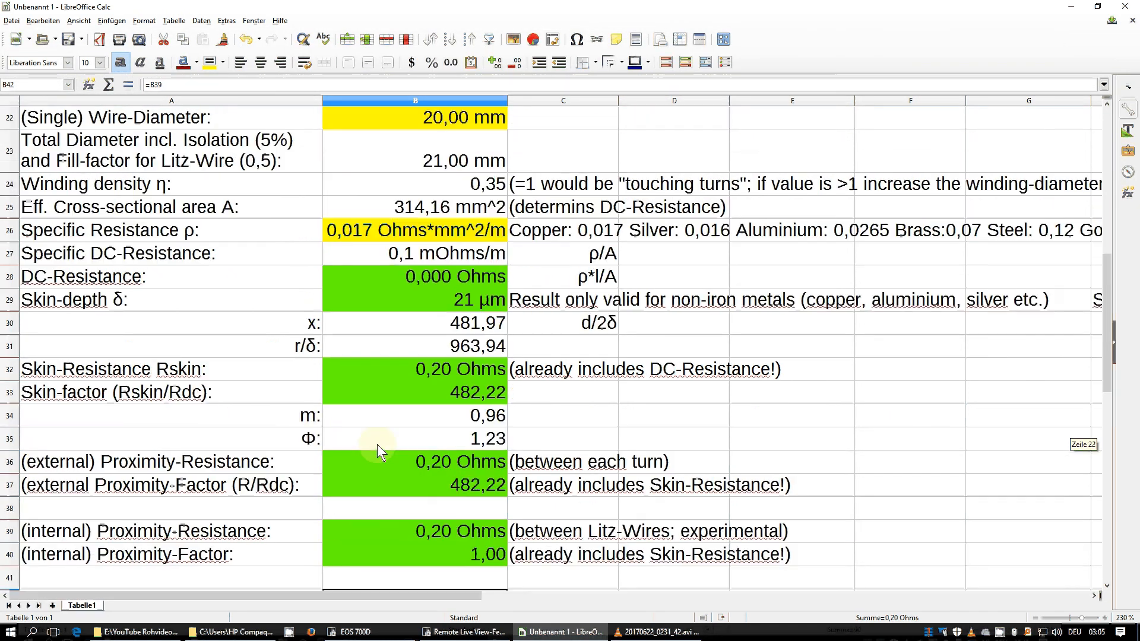
scroll(377, 445, "up", 1)
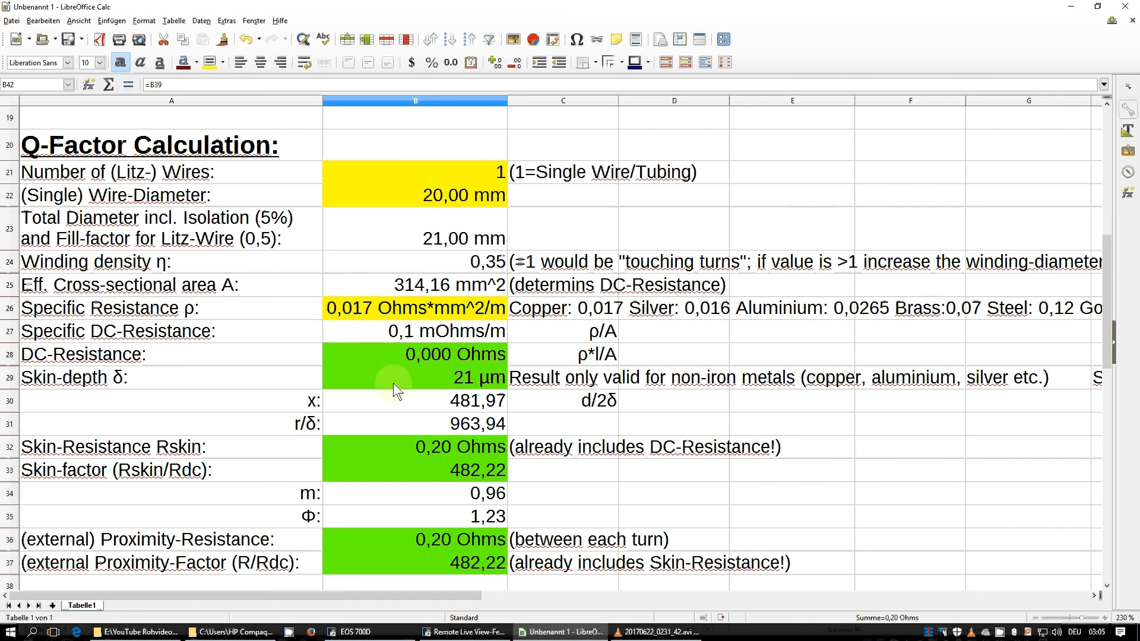
scroll(393, 384, "down", 1)
scroll(389, 388, "down", 1)
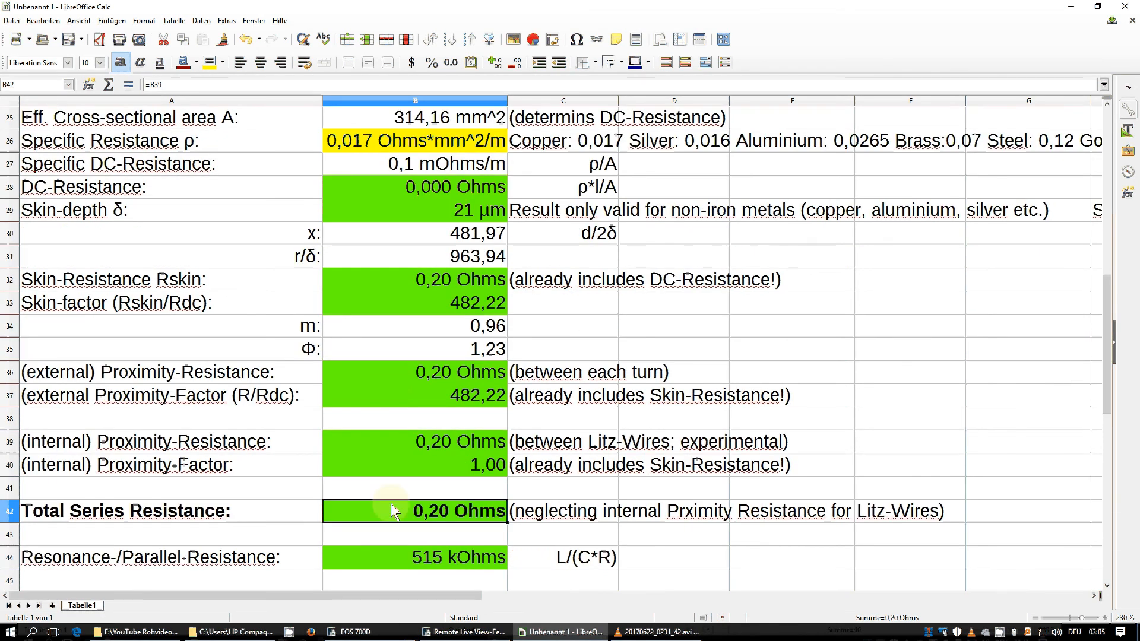
scroll(392, 503, "down", 1)
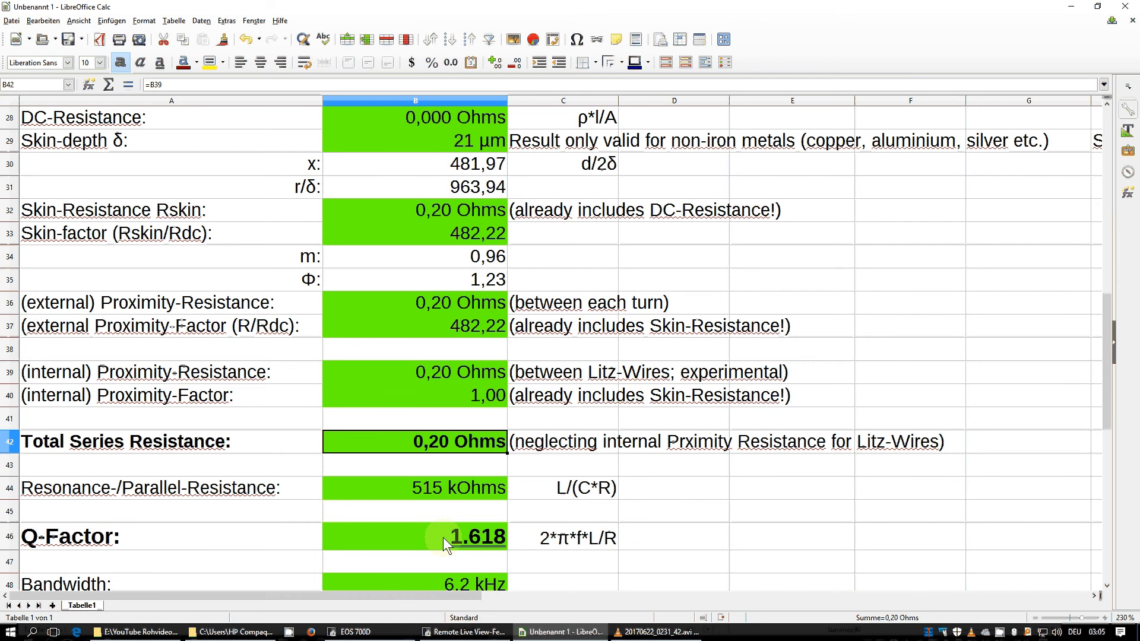
Step: Recheck the frequency in the LC-Calculation, the winding dimensions in the Coil-Calculation, and the single wire diameter
scroll(443, 537, "up", 1)
scroll(440, 538, "up", 8)
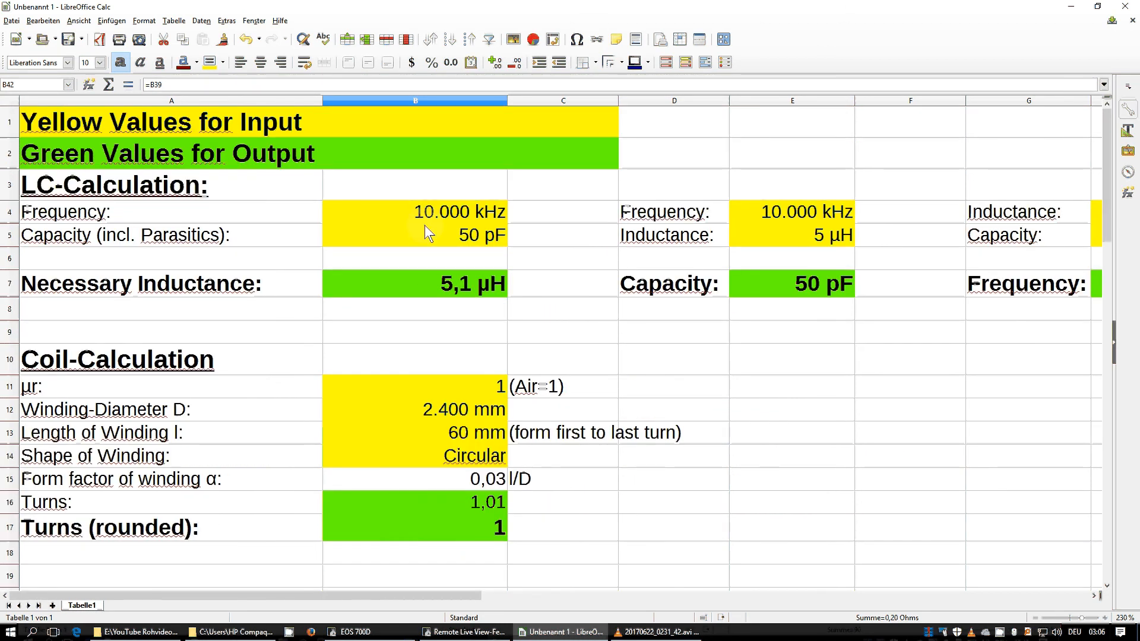
left_click(418, 211)
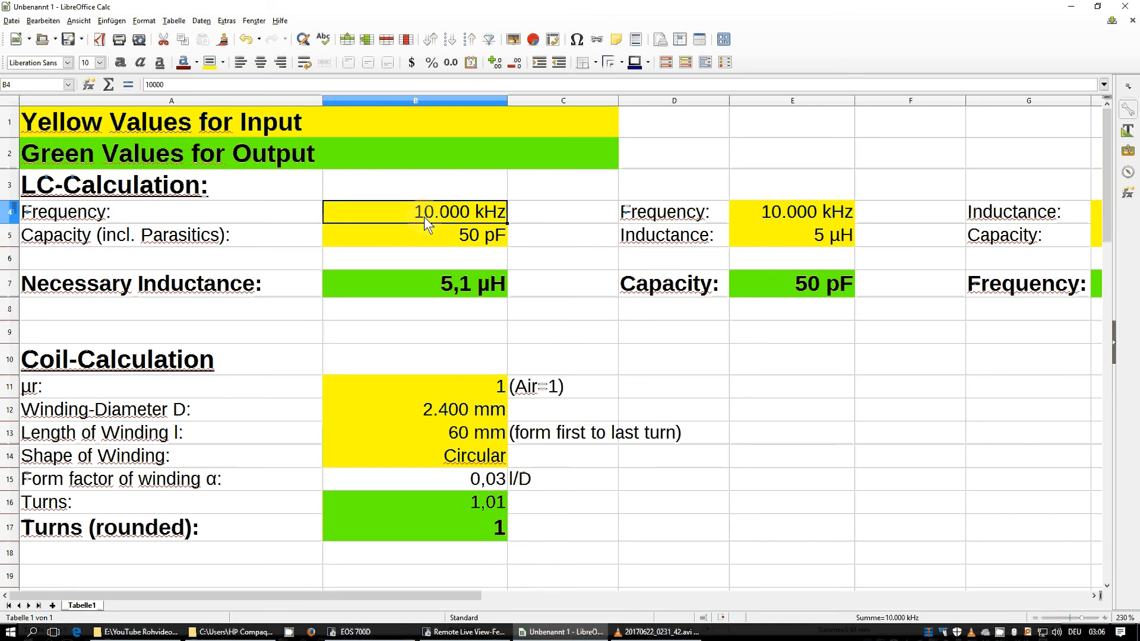
scroll(425, 217, "down", 3)
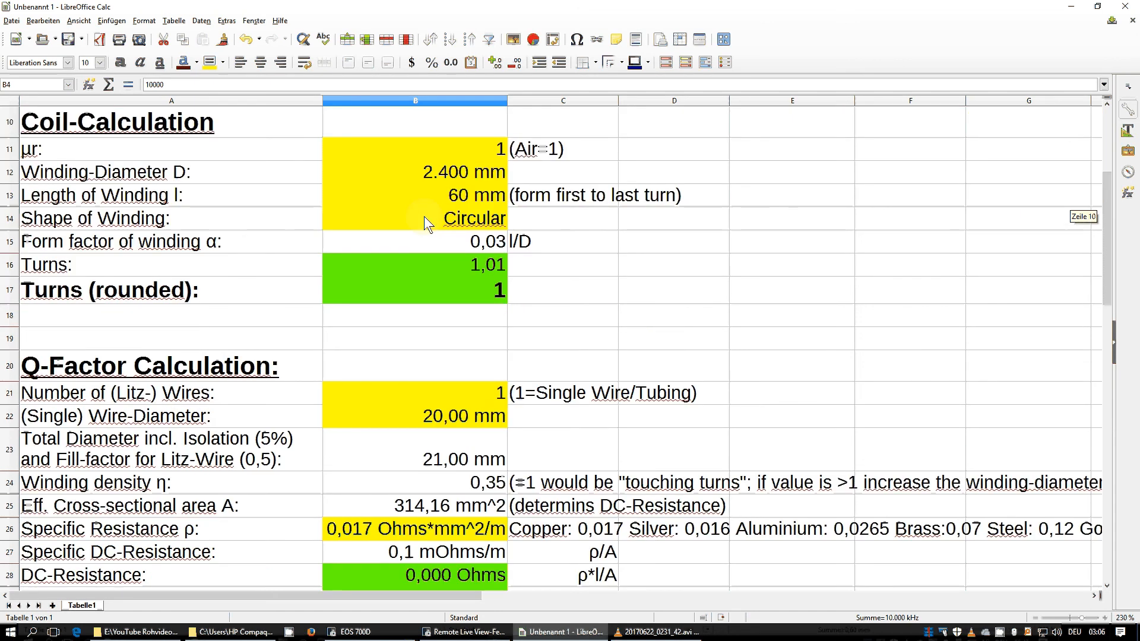
left_click(410, 422)
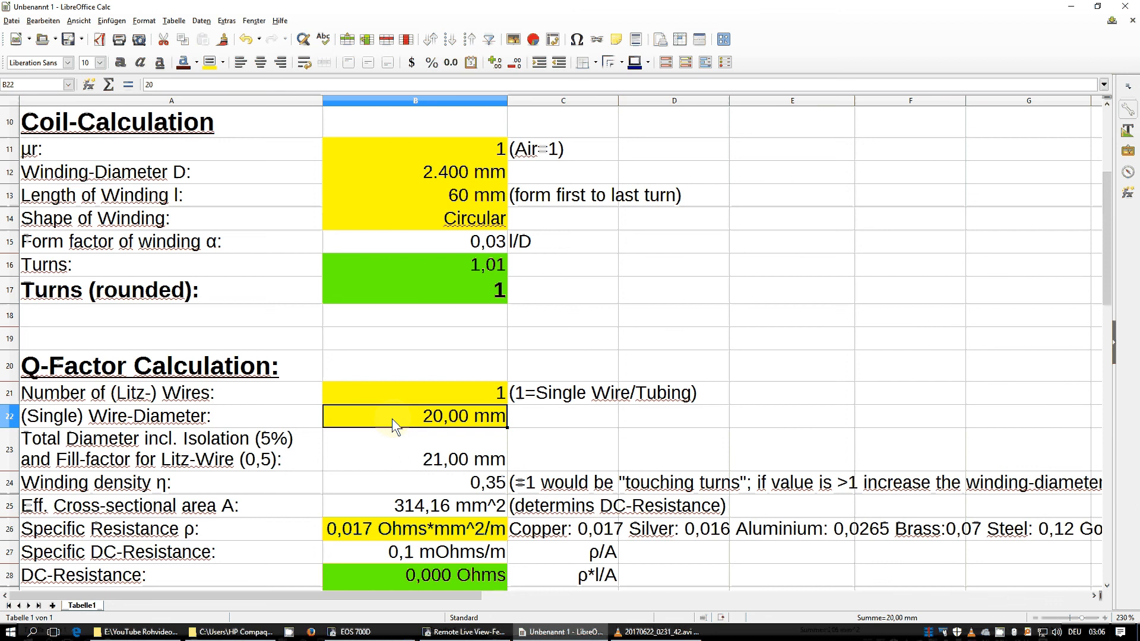
Step: Trace the Q-Factor Calculation from wire diameter and skin depth through the skin and proximity resistances to the Q-factor and bandwidth
scroll(392, 419, "down", 1)
scroll(392, 419, "down", 2)
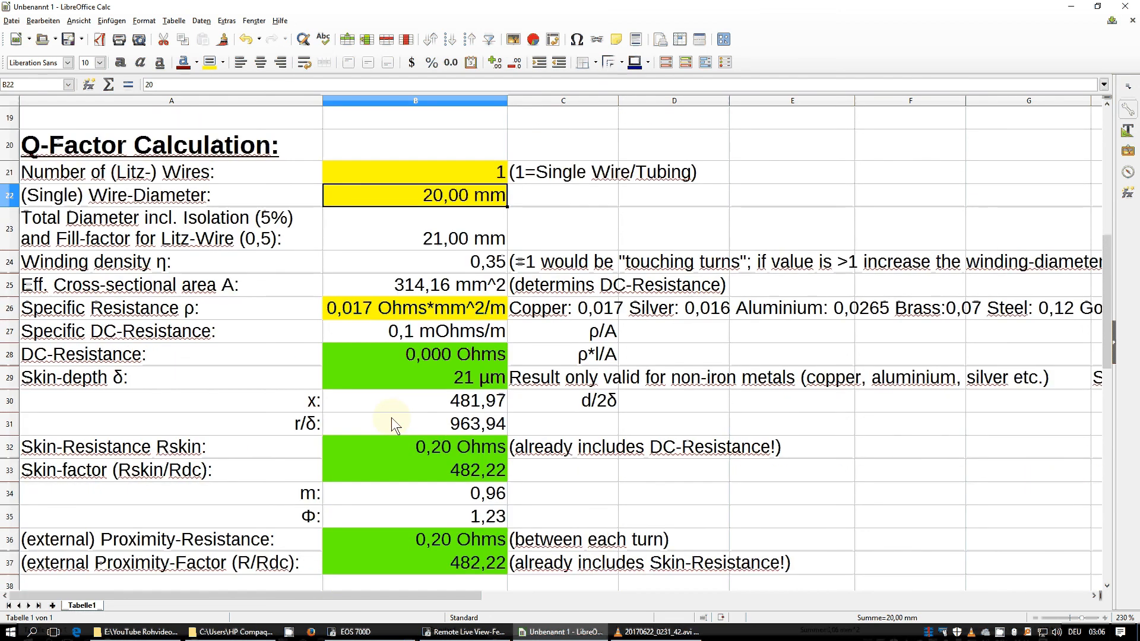
scroll(391, 418, "down", 4)
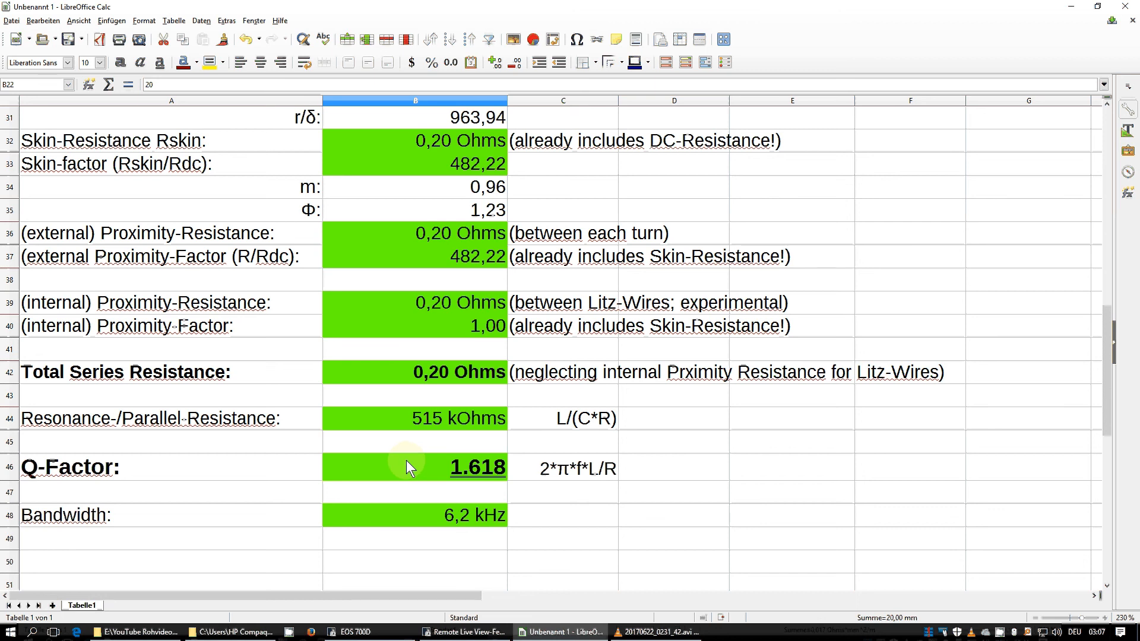
scroll(407, 461, "up", 4)
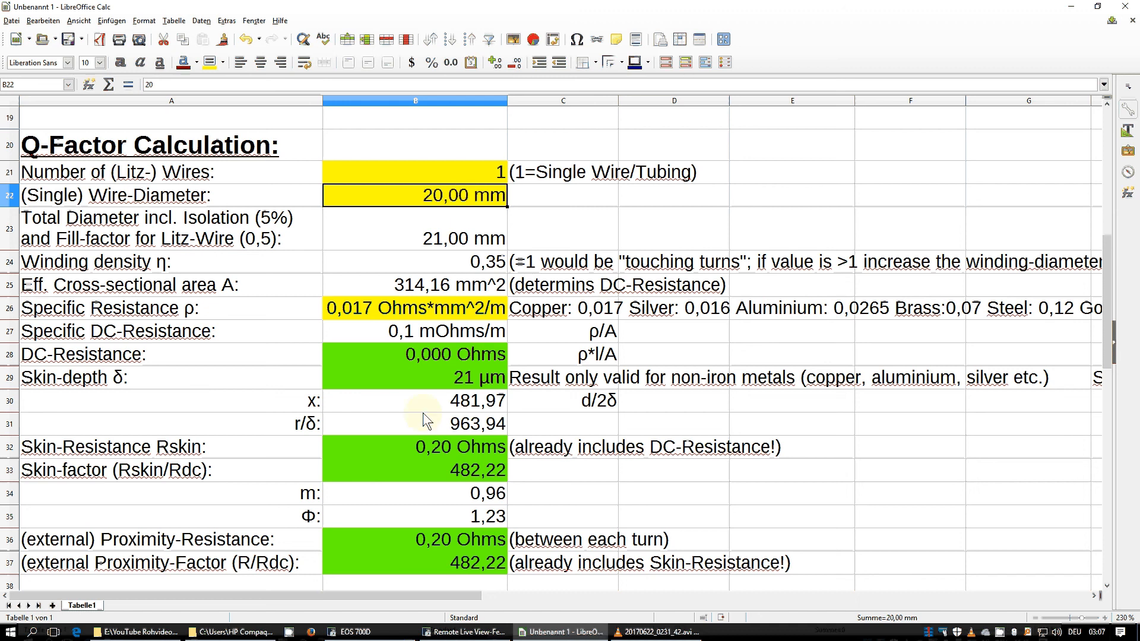
scroll(400, 438, "down", 1)
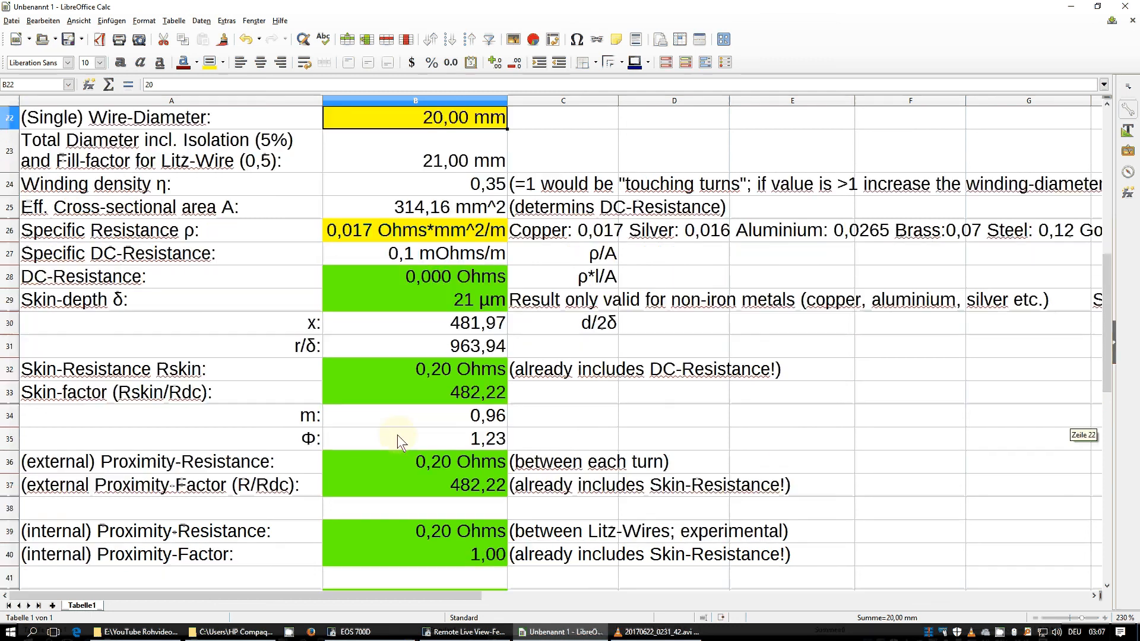
scroll(398, 434, "down", 1)
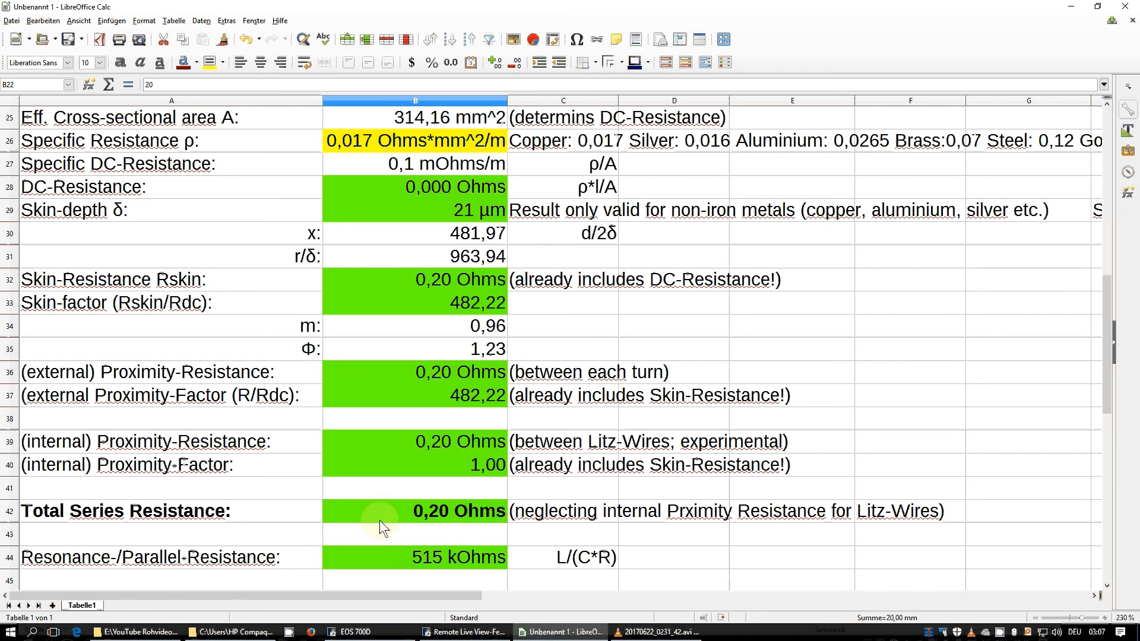
scroll(380, 521, "down", 1)
scroll(379, 520, "down", 1)
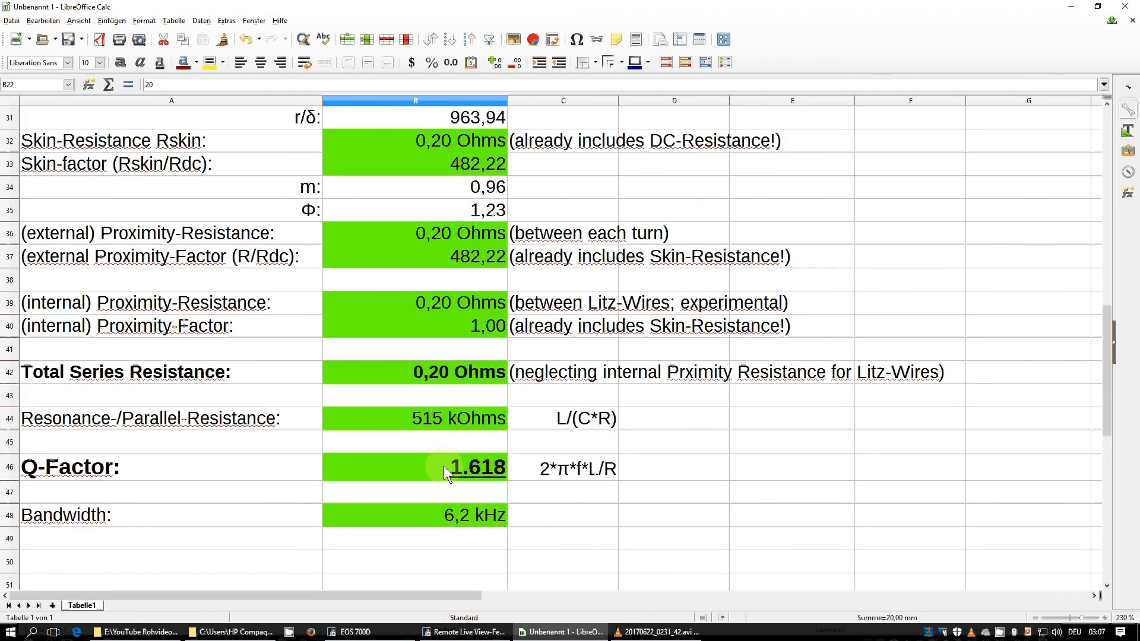
Step: Inspect the Q-factor cell's formula and compare the result with the total series and parallel resistances
left_click(444, 466)
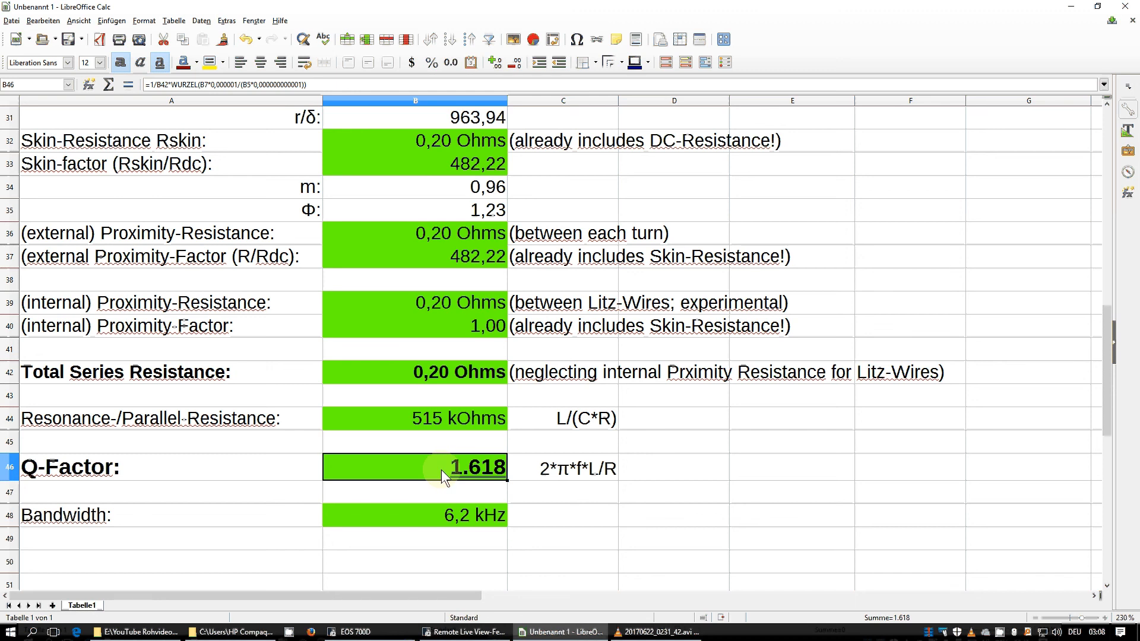
scroll(457, 468, "up", 1)
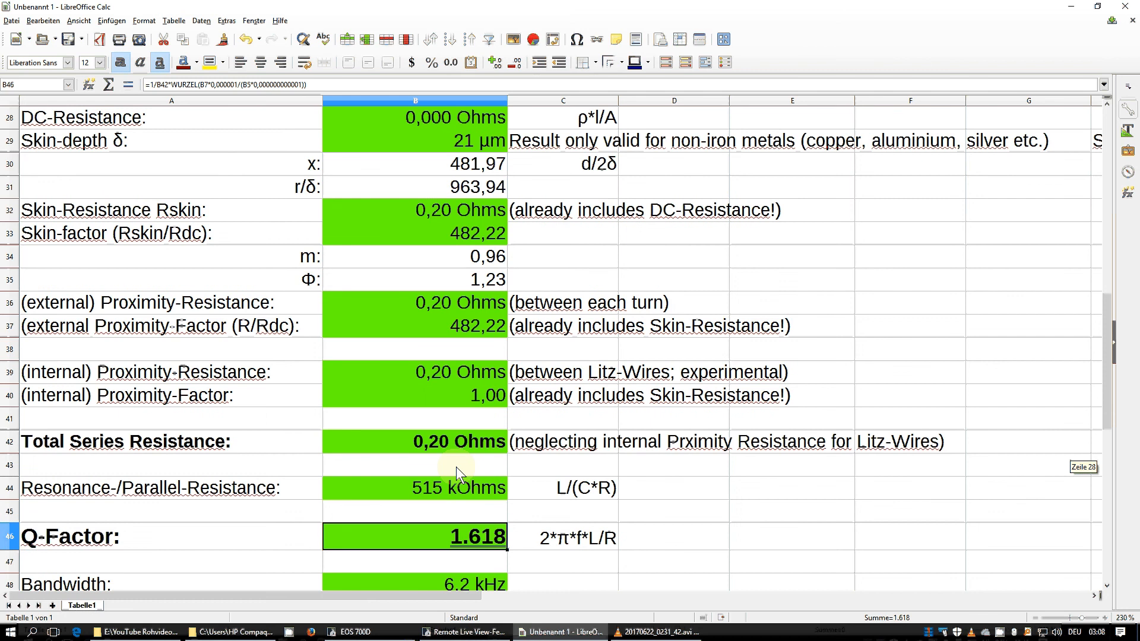
scroll(456, 467, "up", 1)
scroll(456, 467, "down", 1)
scroll(457, 474, "down", 1)
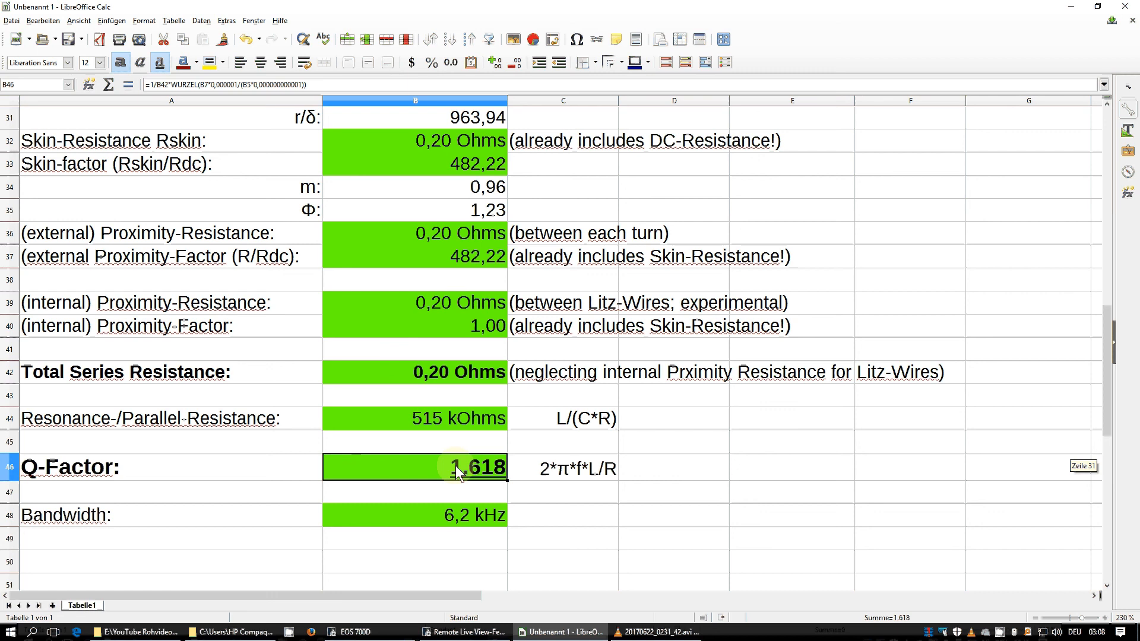